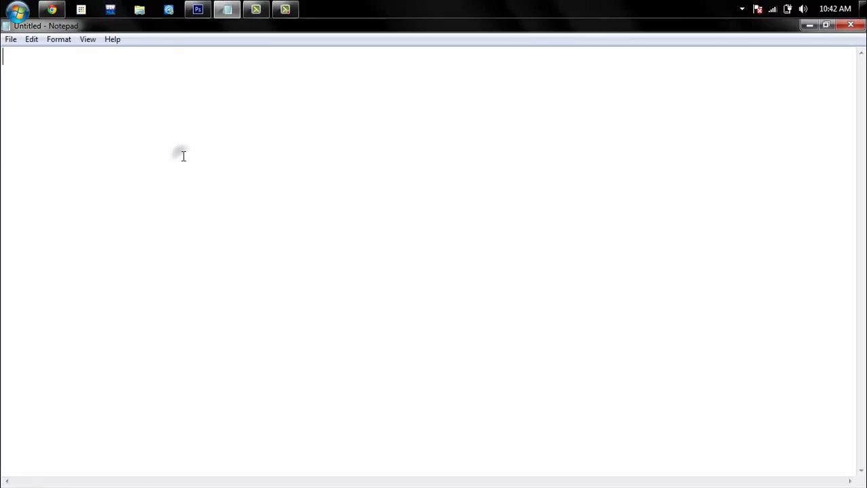
Write a Notepad intro about making a 3d ball from a picture, ending with 'let's start!'.
type("hello guys")
type("in this tutorial i'm gonna t")
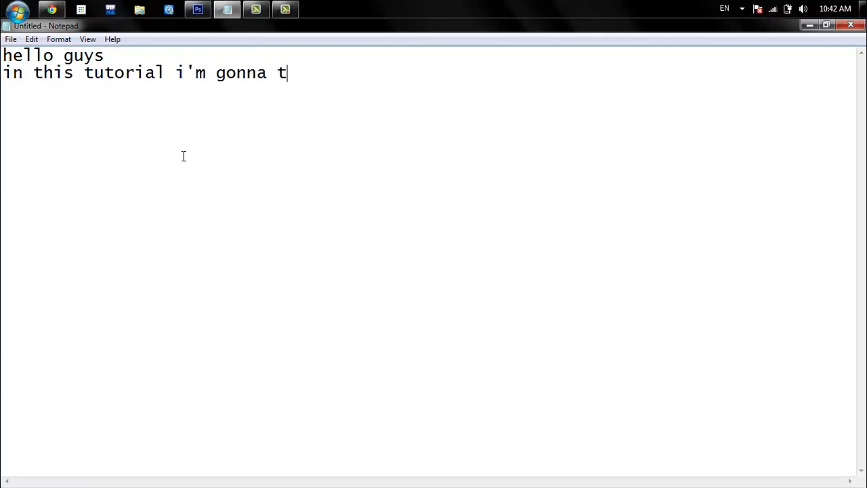
type("ea")
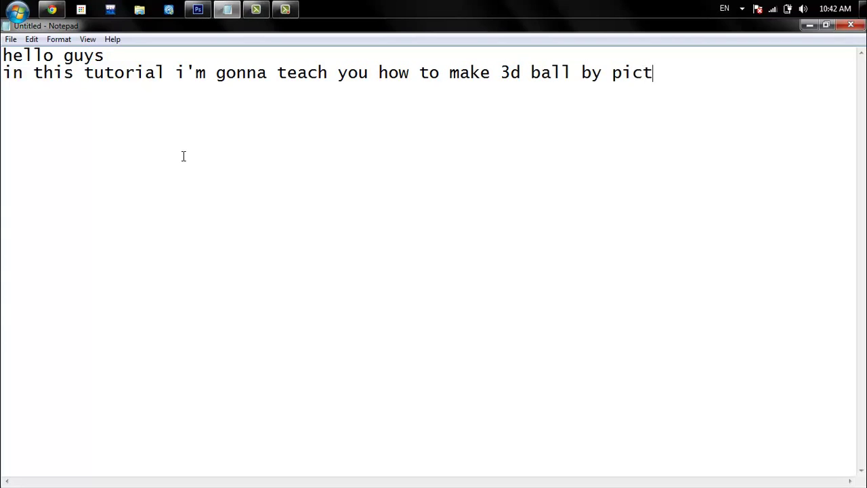
key("Return")
type("let's start!")
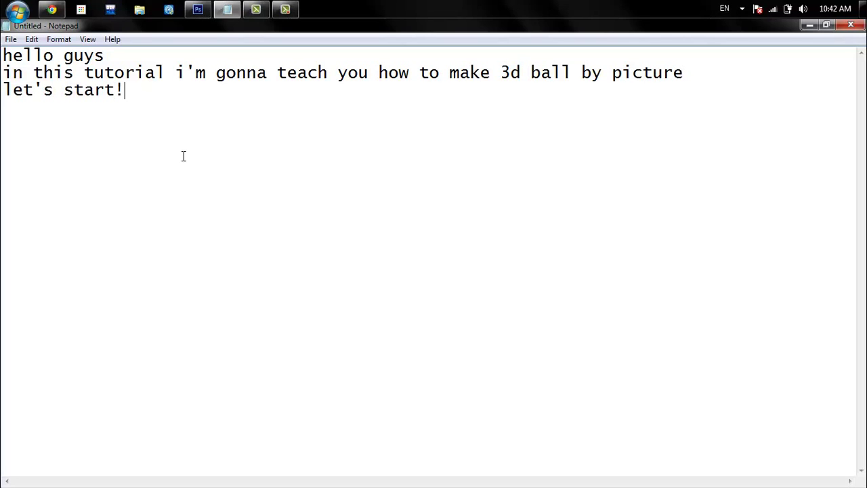
left_click(53, 10)
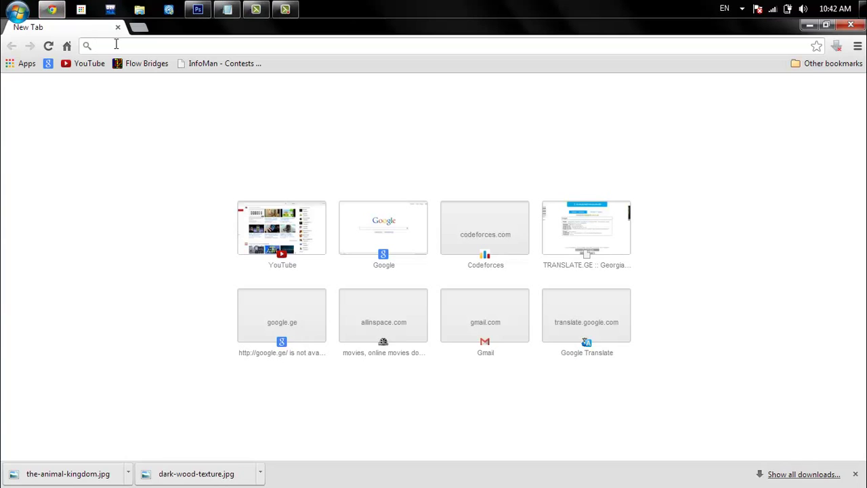
Search Google Images for 'the dark wood texture'.
type("goo")
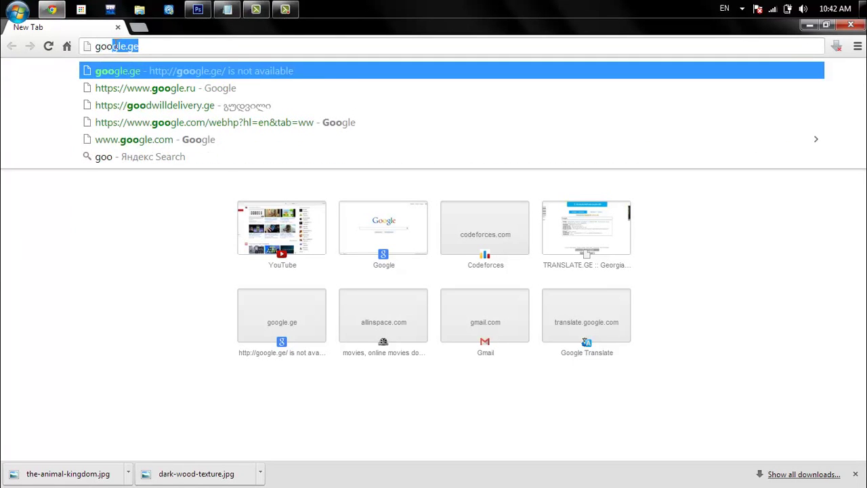
type("gle.")
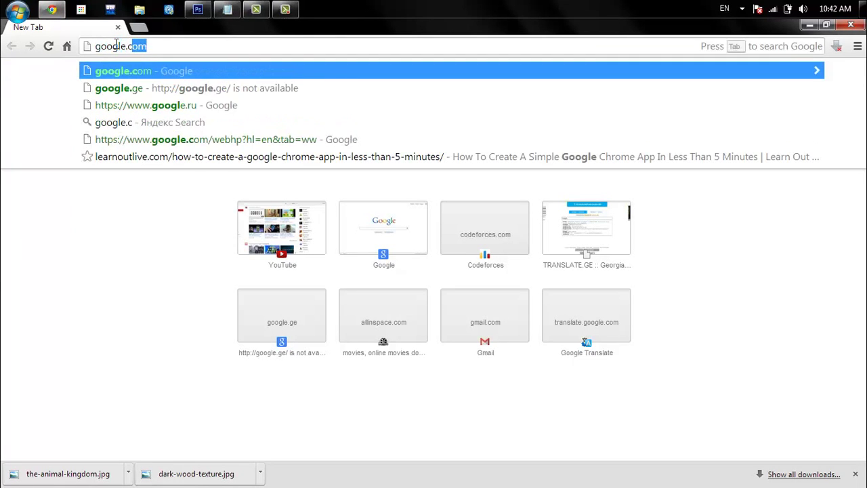
key("Return")
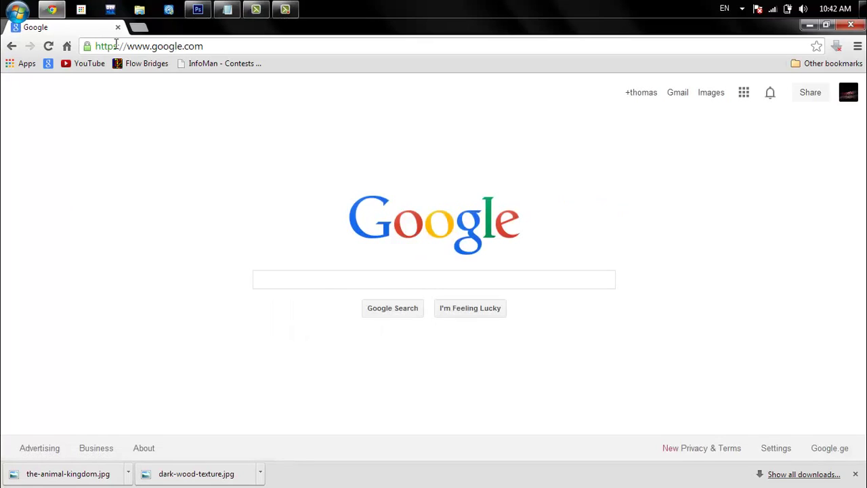
left_click(716, 95)
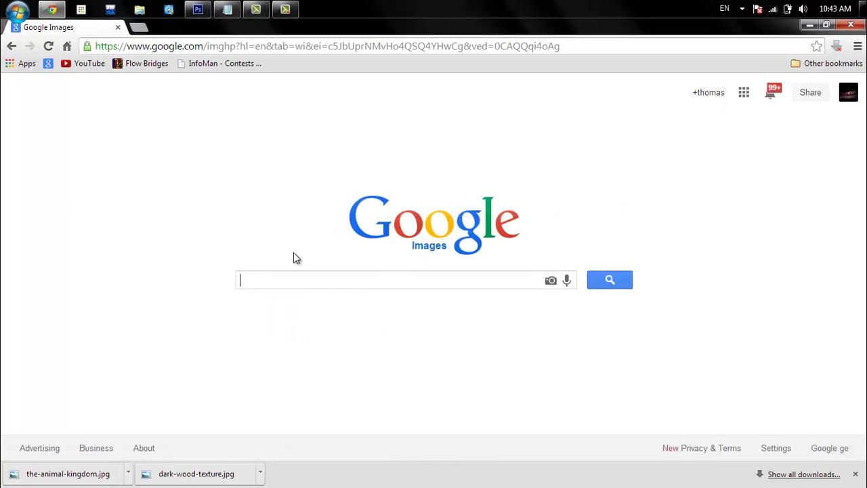
type("the da")
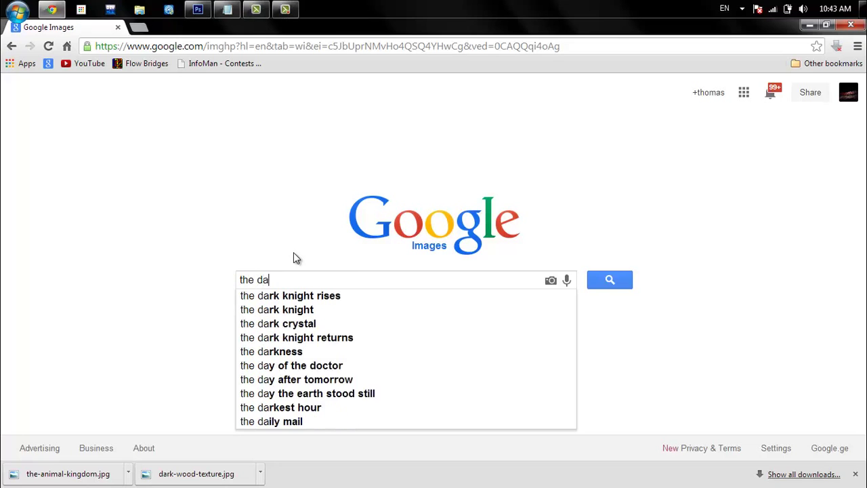
type("t")
key("BackSpace")
type("r")
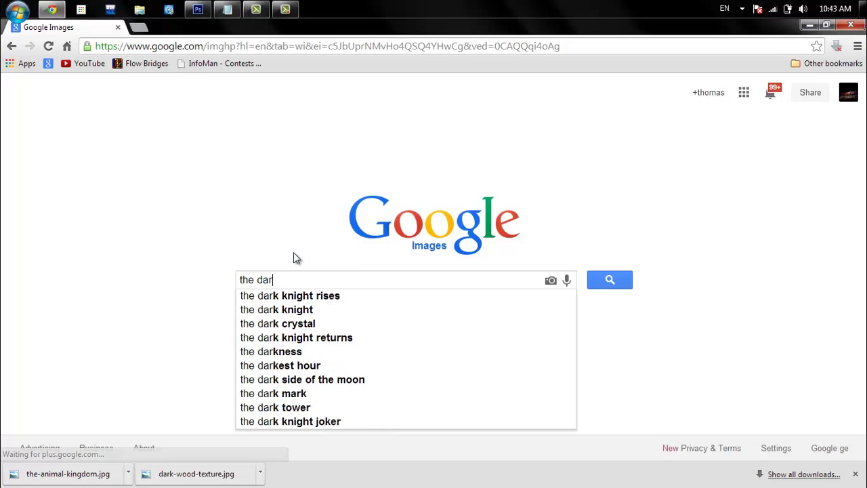
type("k wood")
key("Return")
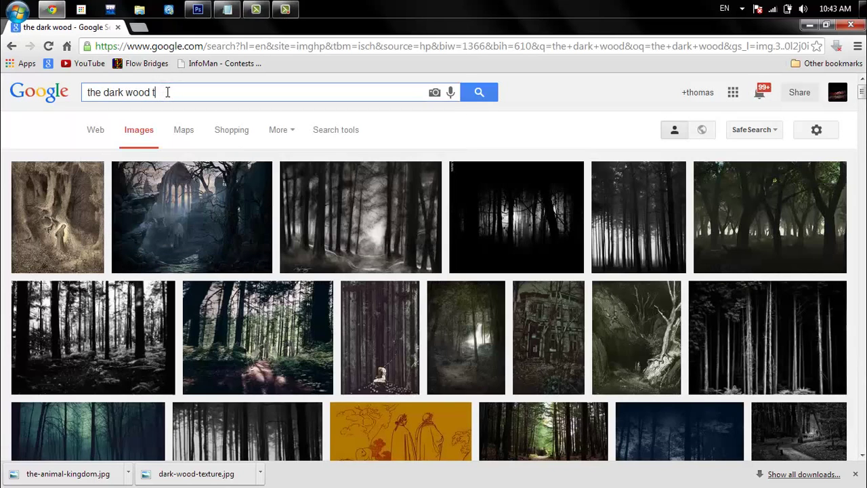
type("texture")
key("Return")
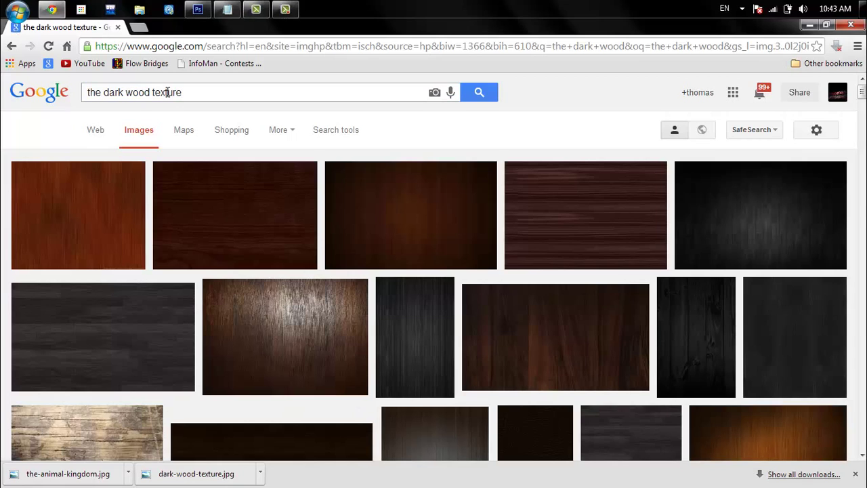
Save the full-size dark wood image as dark-wood-texture.jpg and return to the results.
left_click(731, 216)
left_click(661, 252)
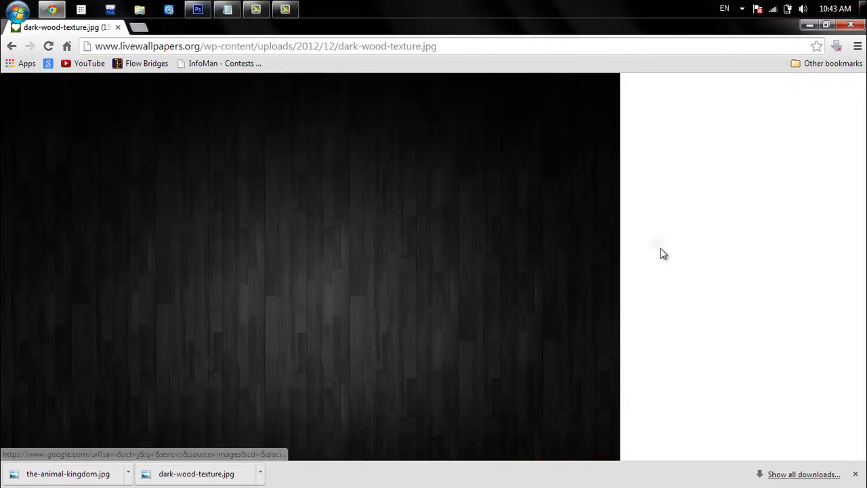
right_click(330, 215)
left_click(330, 216)
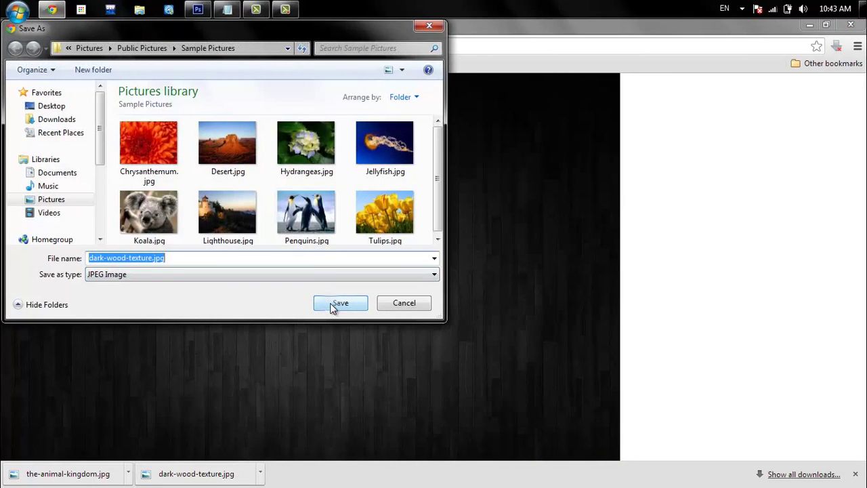
left_click(331, 303)
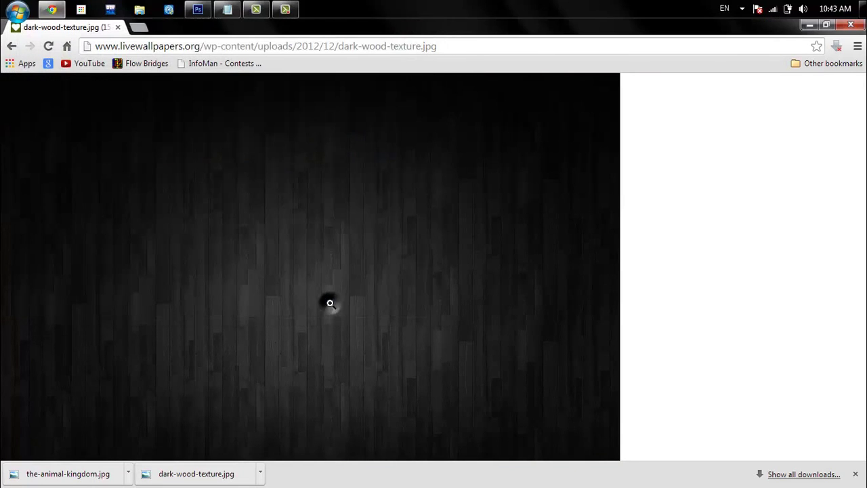
left_click(11, 46)
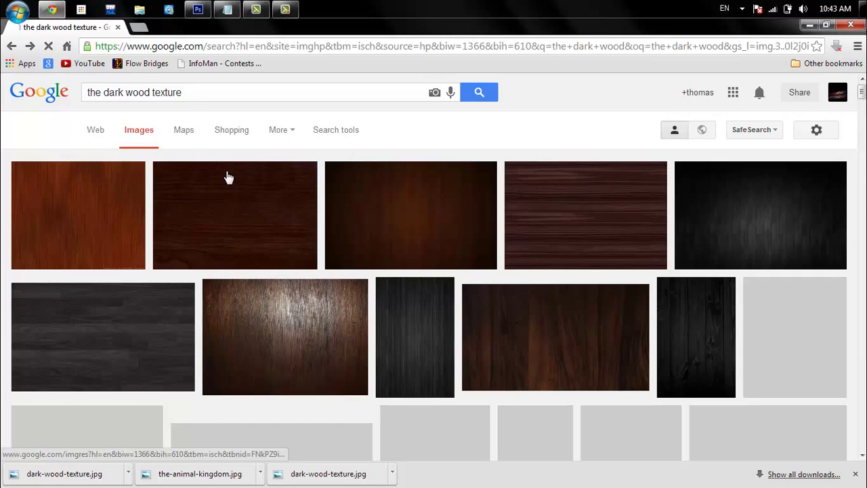
scroll(232, 230, "up", 2)
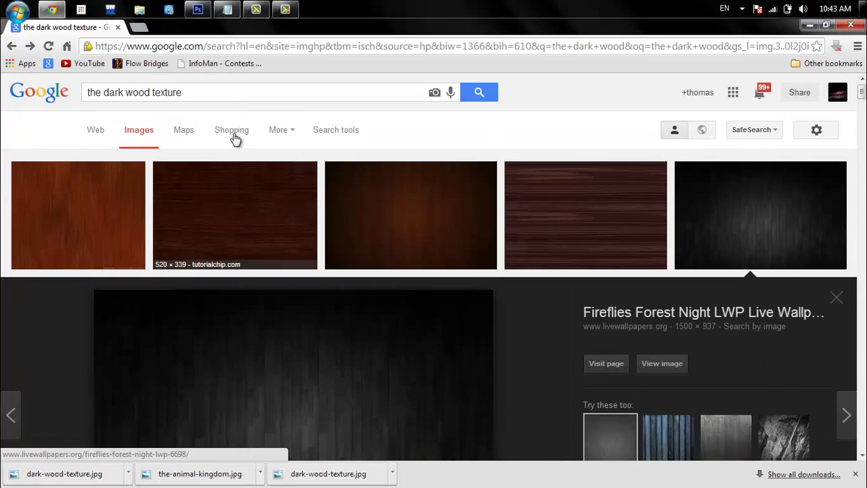
Search Google Images for 'all animals' and preview the animal-kingdom collage.
left_click(221, 90)
type("all")
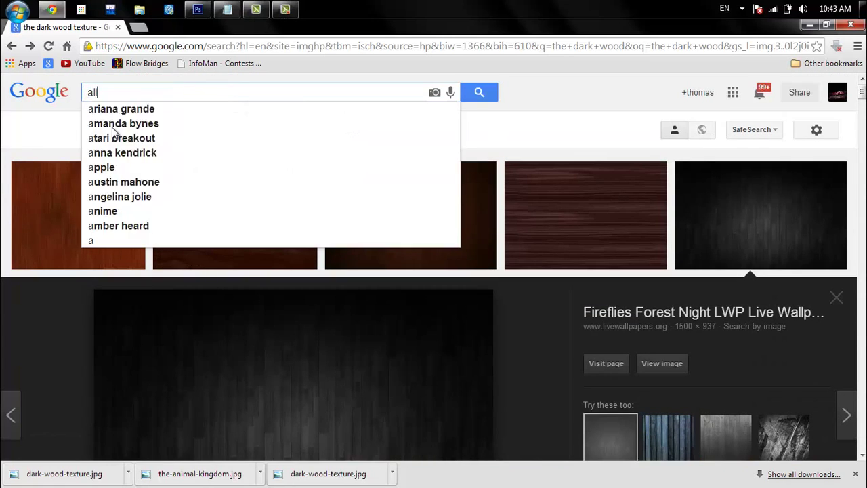
type(" anima")
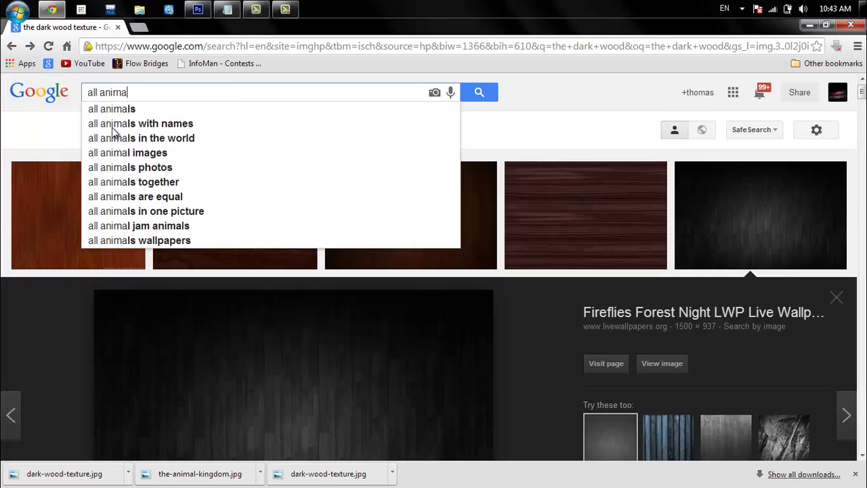
type("ls")
key("Return")
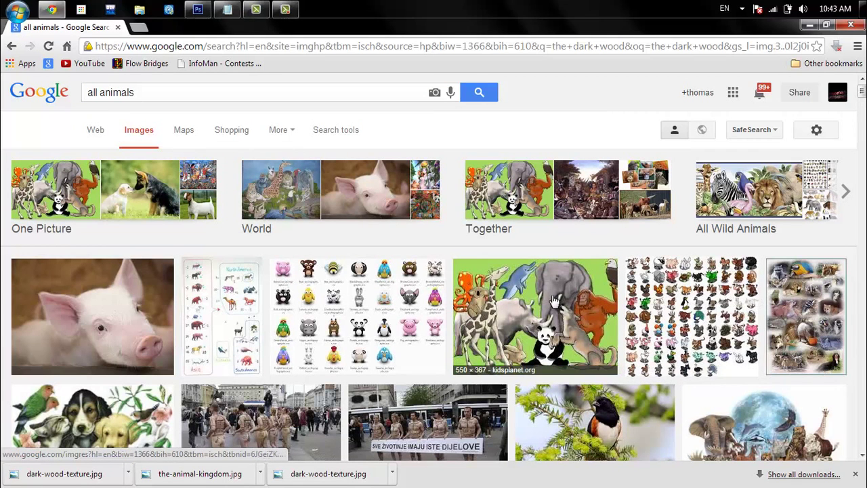
left_click(785, 291)
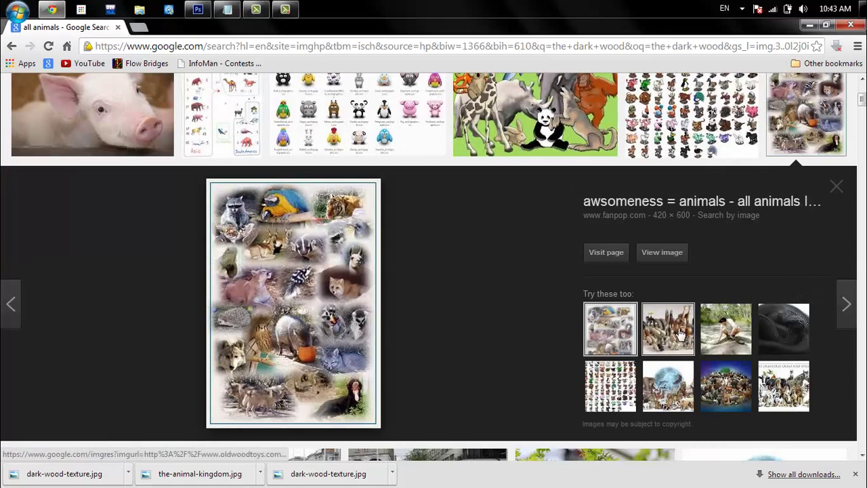
left_click(714, 383)
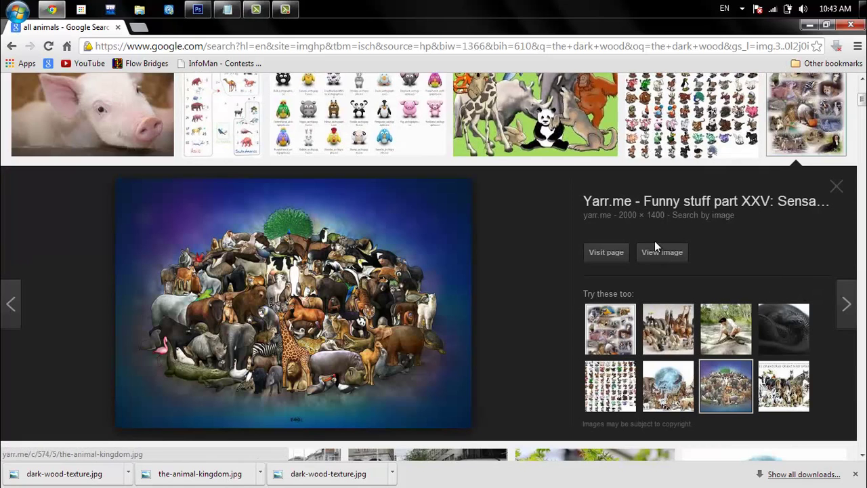
Save the full-size animal image as the-animal-kingdom.jpg and return to Photoshop.
left_click(664, 256)
right_click(274, 256)
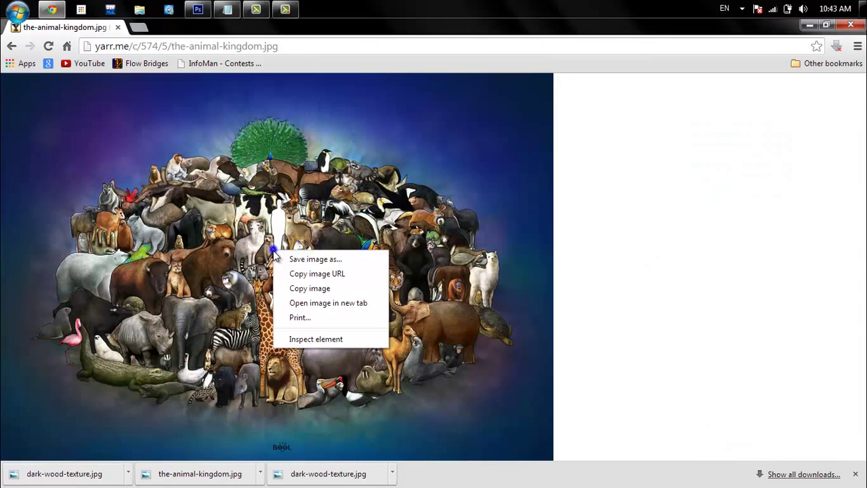
left_click(277, 259)
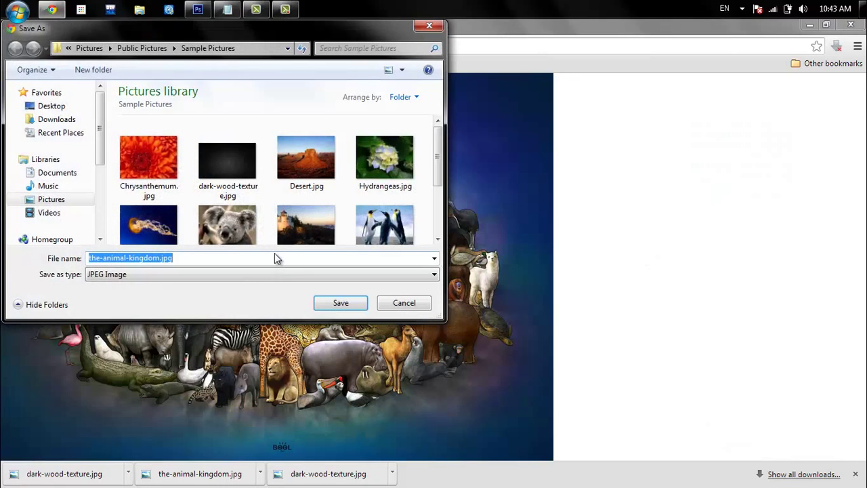
left_click(320, 300)
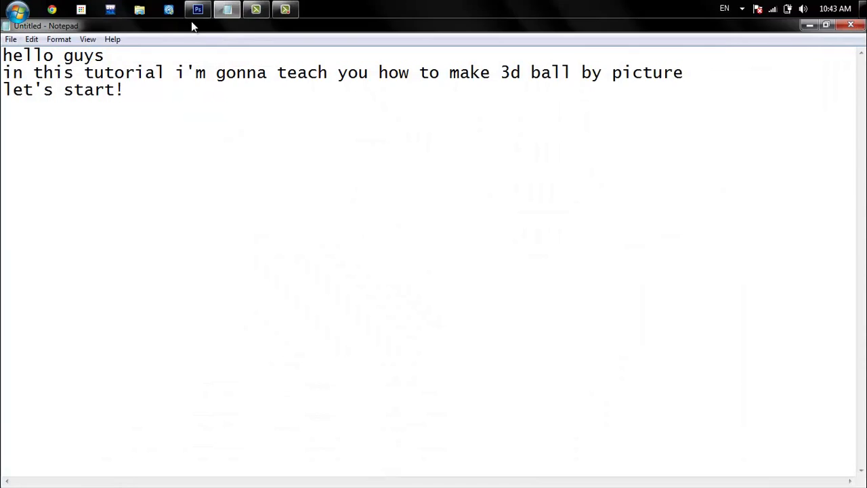
left_click(196, 16)
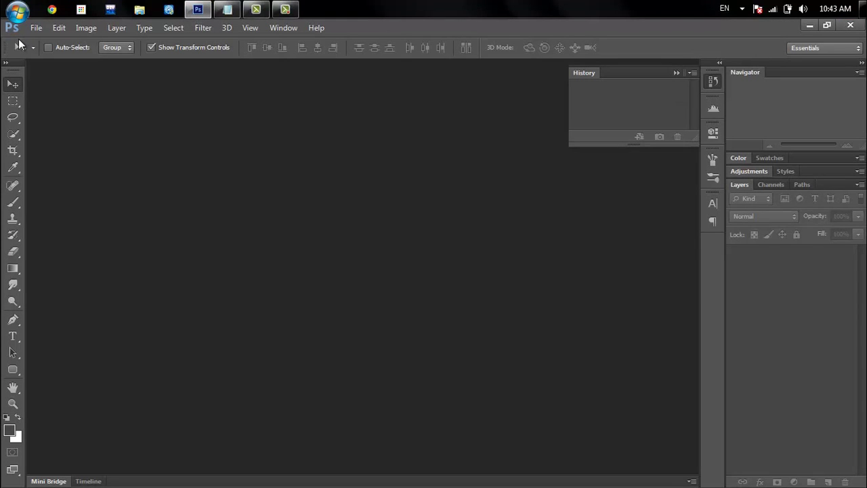
Open dark-wood-texture.jpg and the-animal-kingdom.jpg together in Photoshop.
left_click(36, 28)
left_click(51, 52)
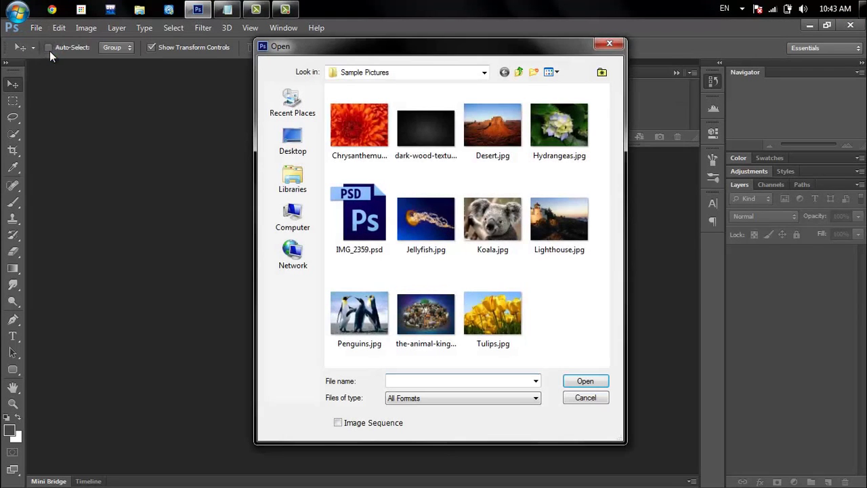
left_click(419, 133)
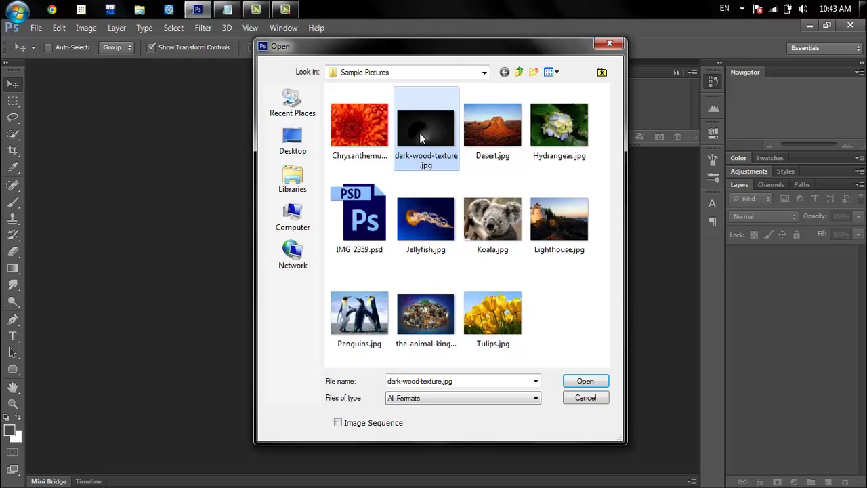
left_click(425, 323, "ctrl")
left_click(585, 382)
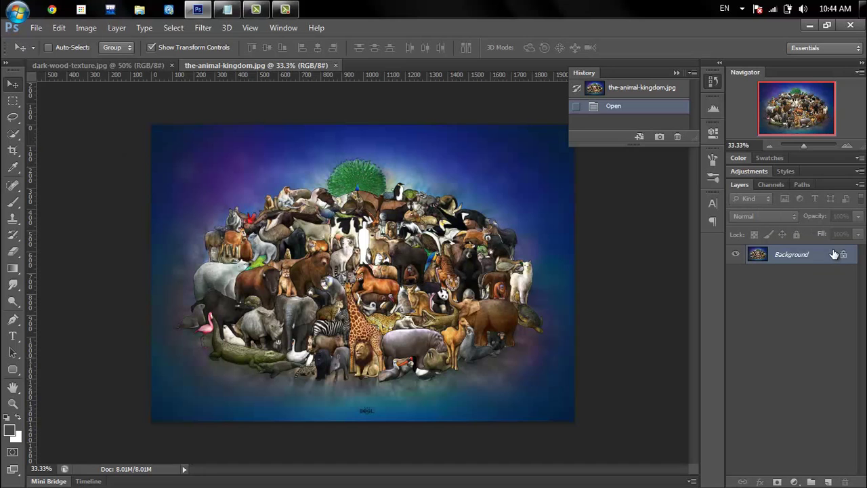
Convert the animal image's locked Background into Layer 0.
right_click(833, 254)
left_click(821, 258)
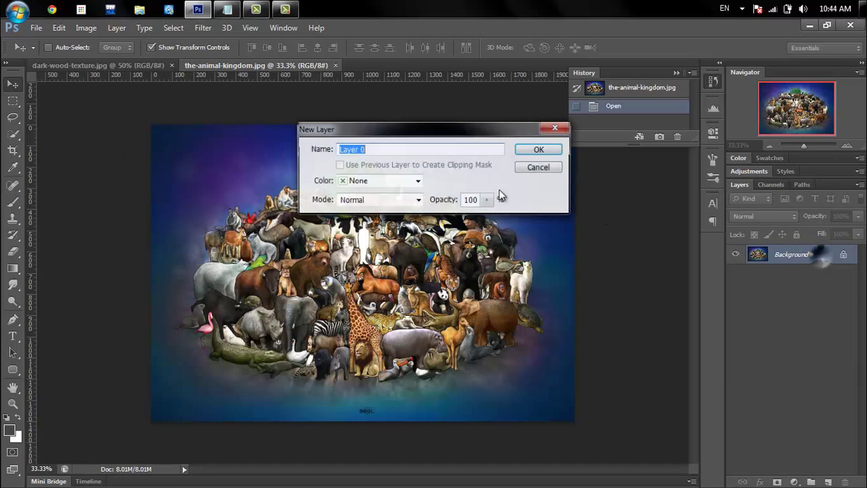
left_click(542, 149)
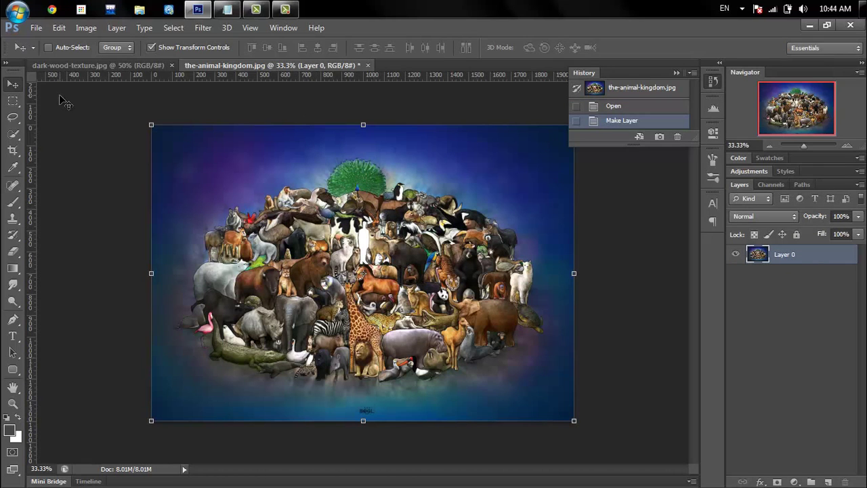
Draw a circular elliptical selection positioned over the animals.
left_click(18, 105)
left_click(31, 112)
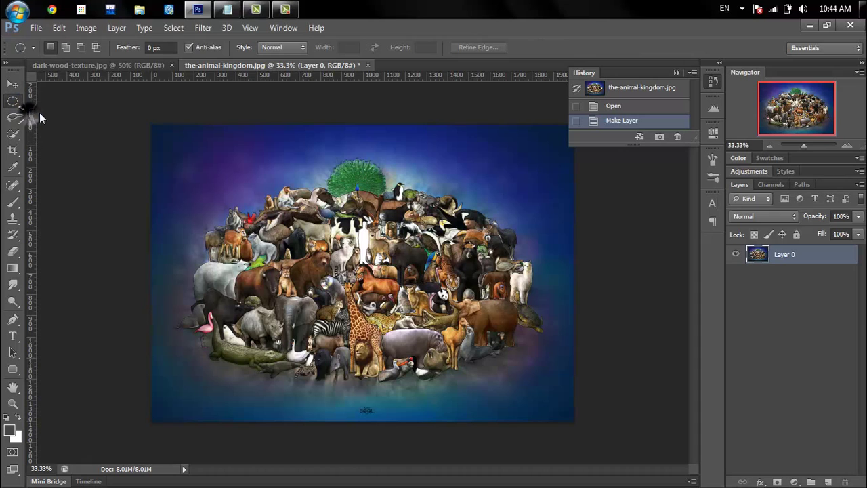
left_click_drag(296, 203, 469, 369)
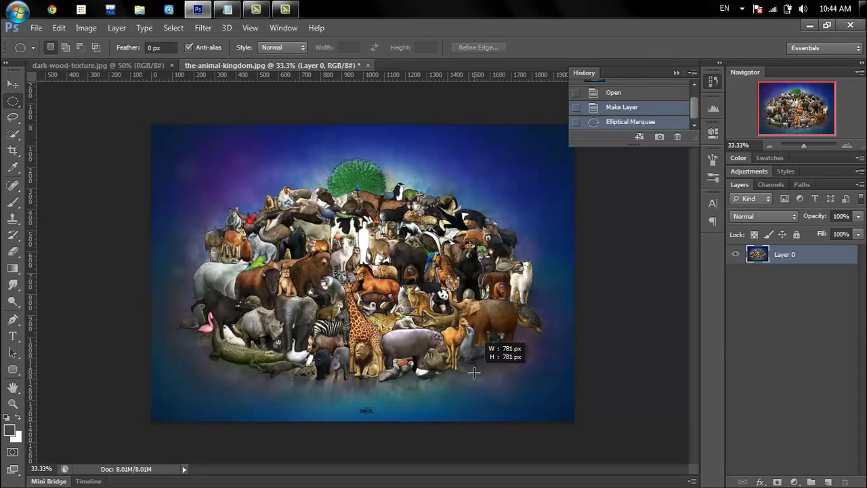
left_click_drag(418, 309, 394, 313)
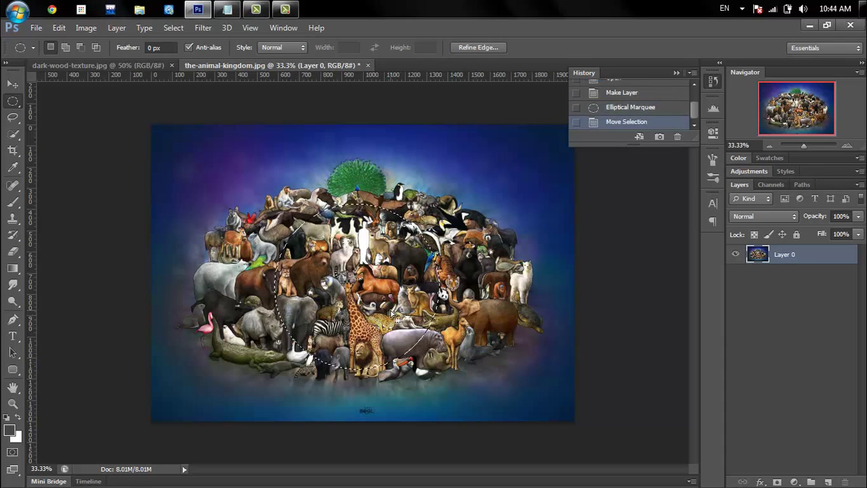
Invert the selection, clear everything outside the circle, then reselect the circle.
left_click(170, 28)
left_click(195, 79)
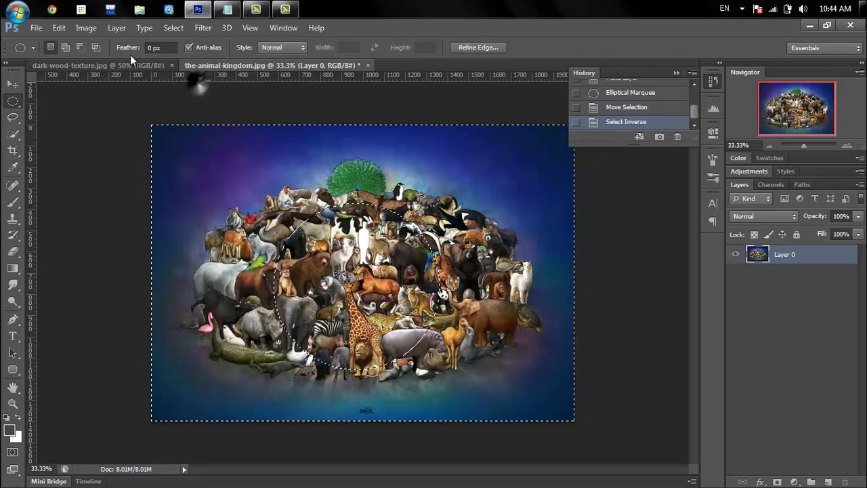
left_click(85, 28)
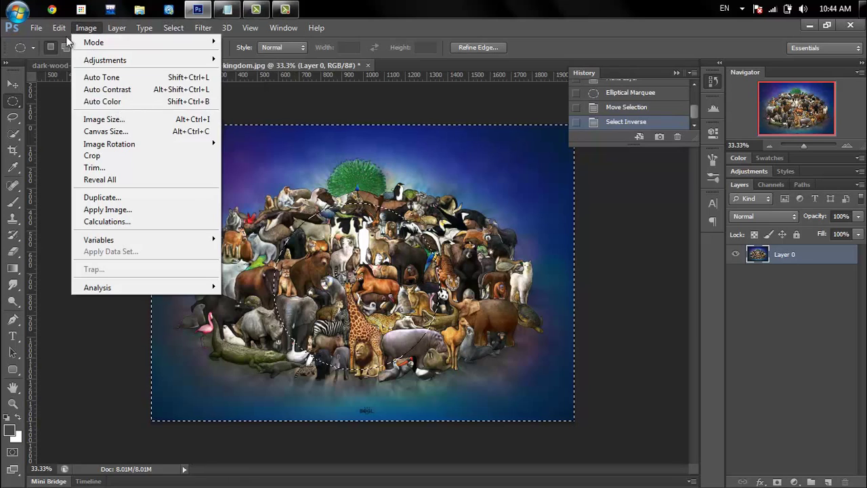
mouse_move(59, 27)
left_click(115, 156)
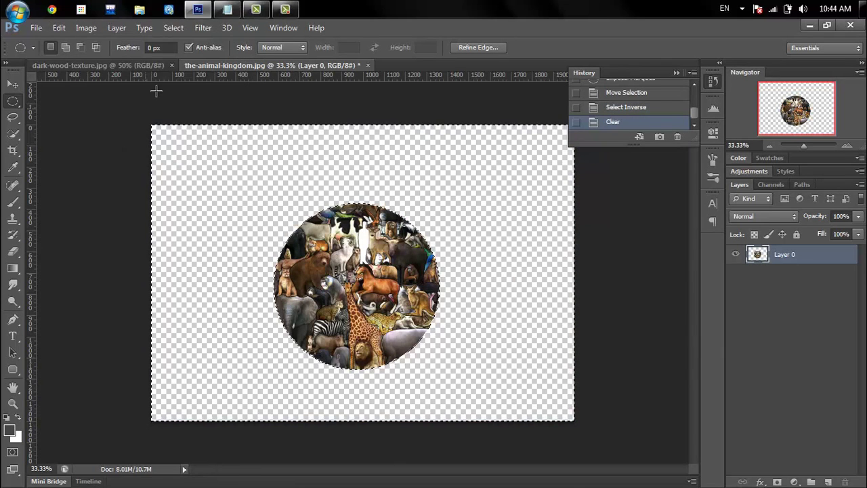
left_click(179, 29)
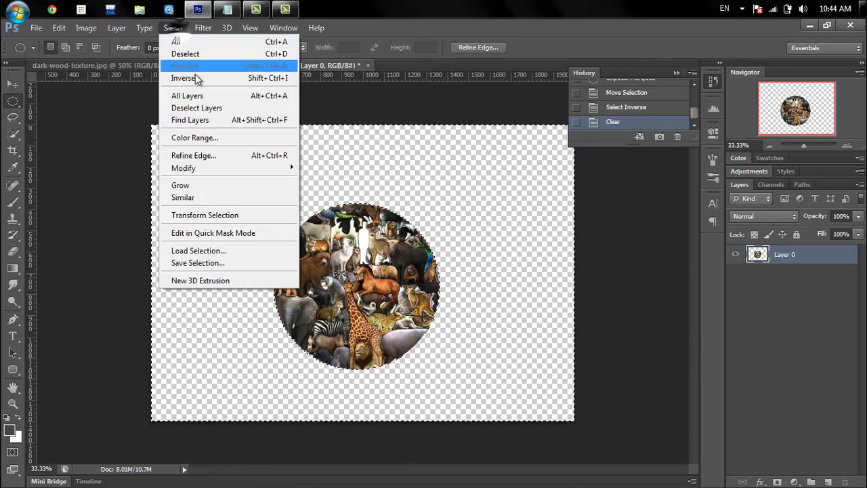
left_click(196, 79)
left_click(204, 28)
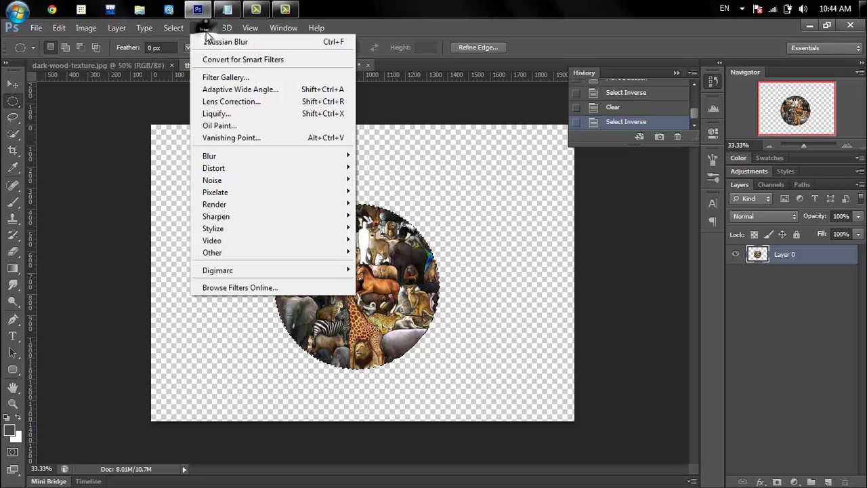
mouse_move(214, 168)
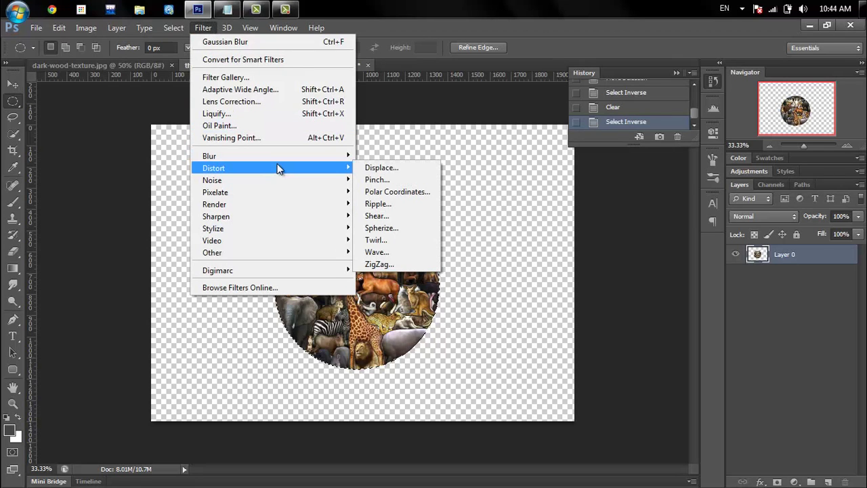
Apply Spherize at Amount 100 to the circle of animals.
left_click(401, 223)
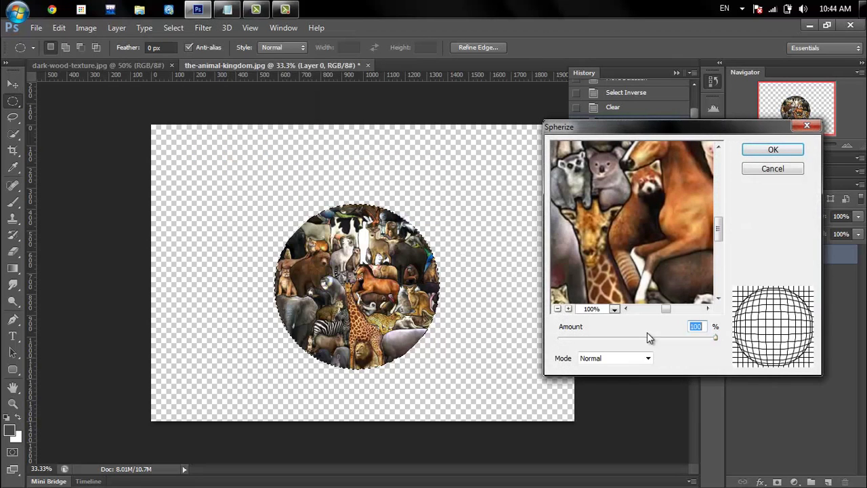
left_click_drag(685, 342, 561, 342)
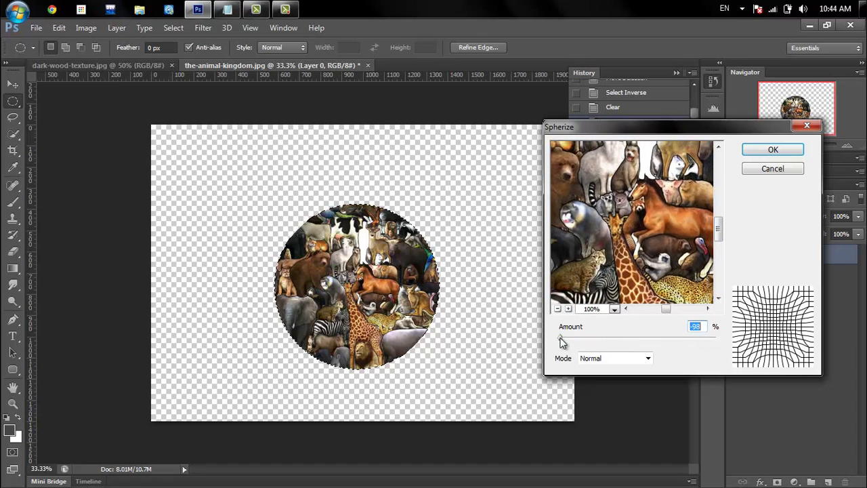
left_click(557, 309)
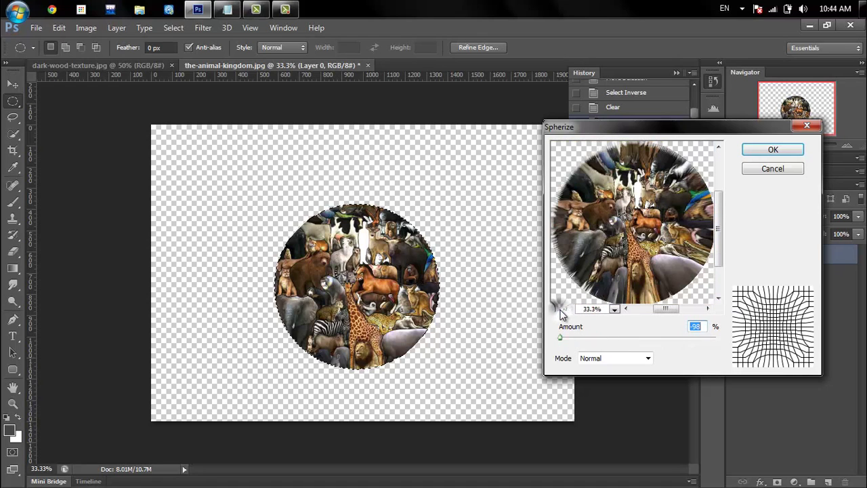
left_click(558, 309)
left_click_drag(561, 339, 715, 338)
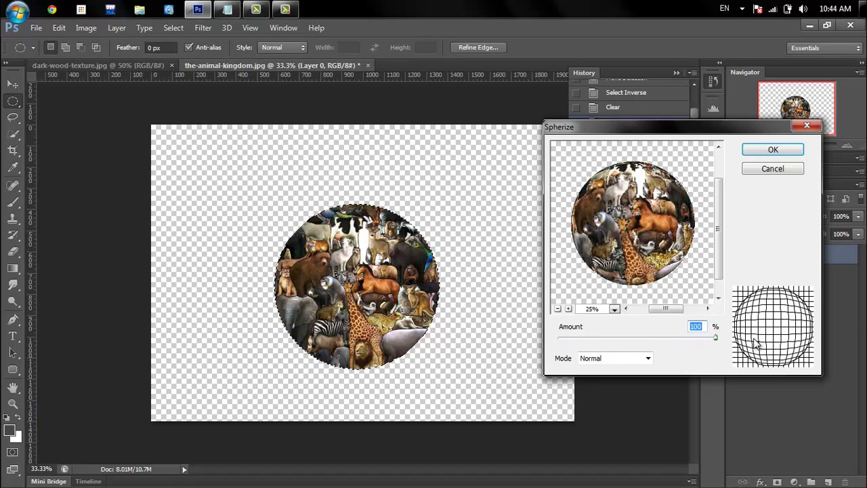
left_click(759, 149)
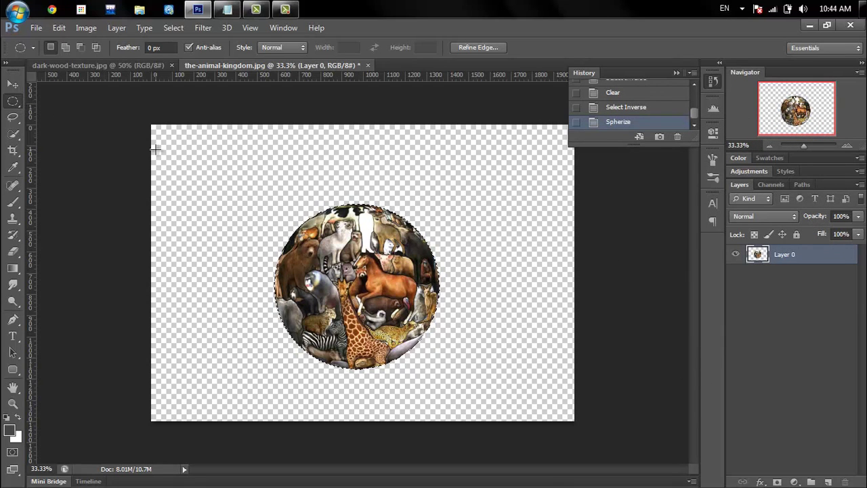
Deselect and move the sphere slightly higher on the canvas.
key("ctrl+d")
key("v")
left_click_drag(418, 254, 415, 222)
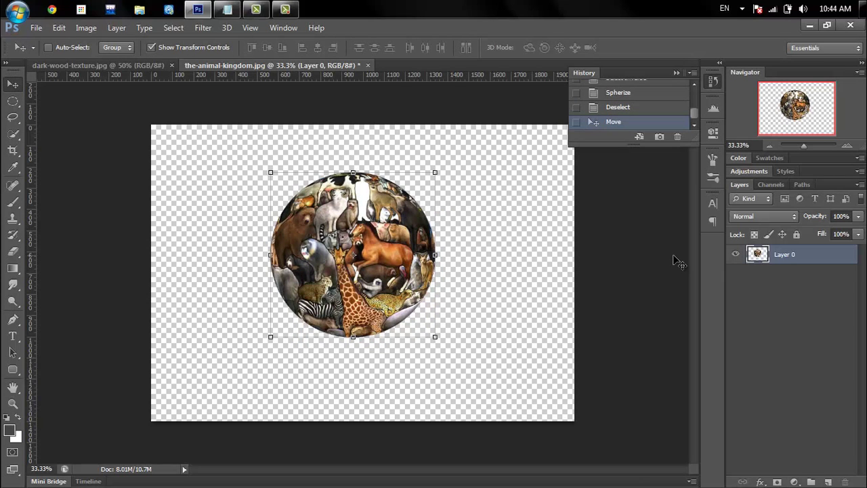
right_click(853, 262)
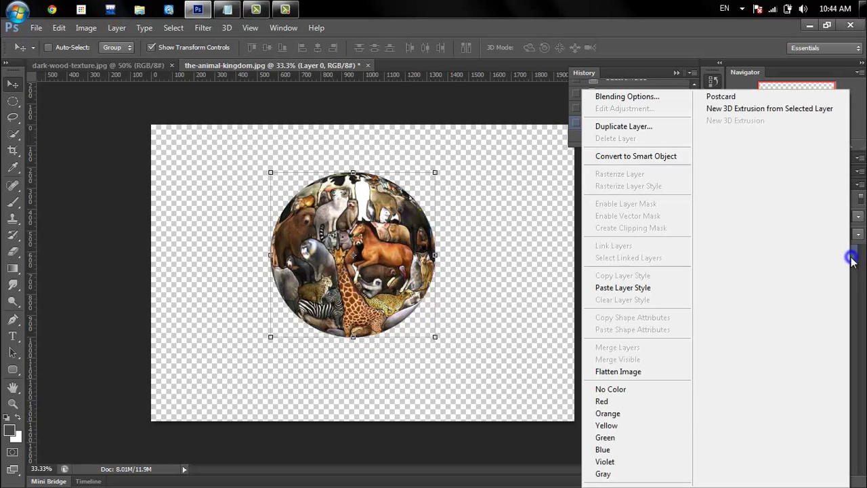
Duplicate the sphere layer and give the copy 0% fill with a thick black stroke.
left_click(606, 127)
left_click(544, 143)
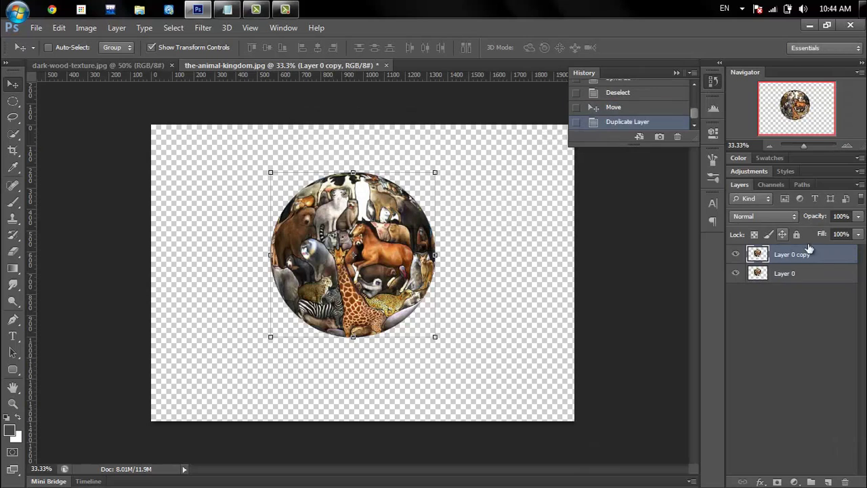
right_click(826, 254)
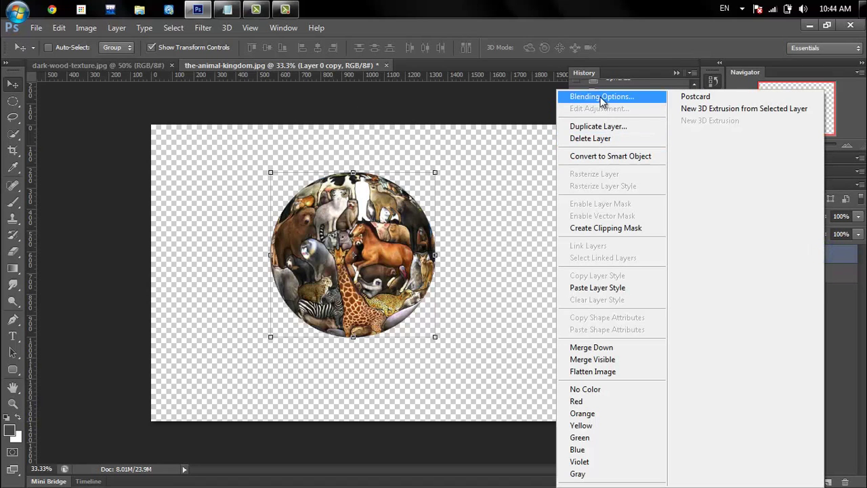
key("Escape")
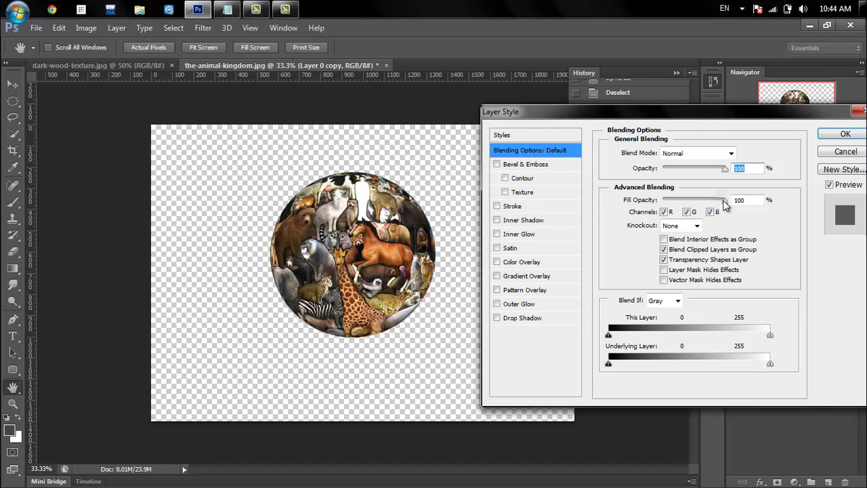
left_click_drag(723, 202, 642, 199)
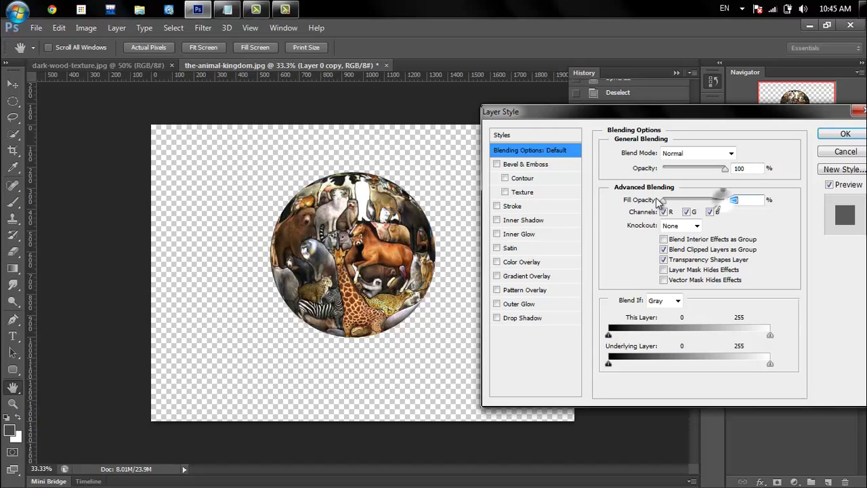
left_click(513, 206)
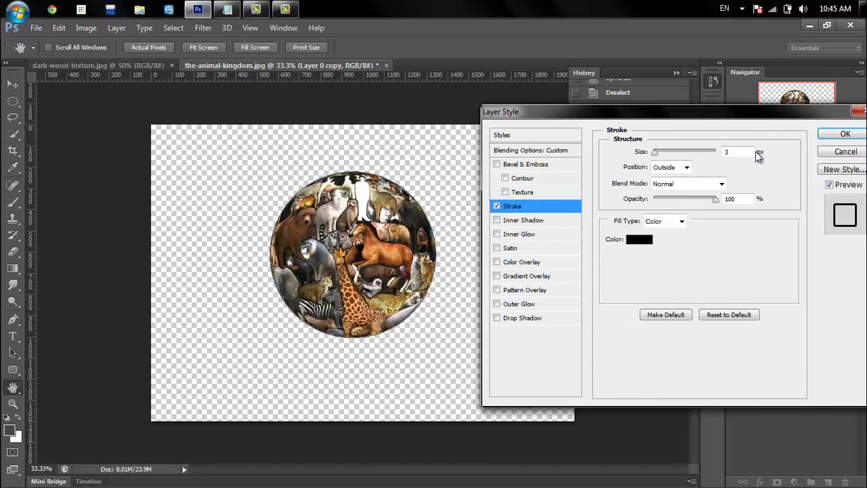
type("20")
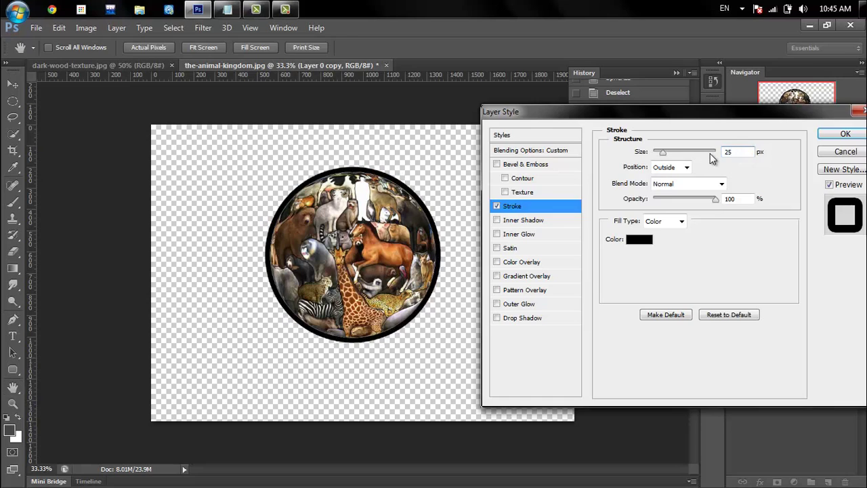
key("Return")
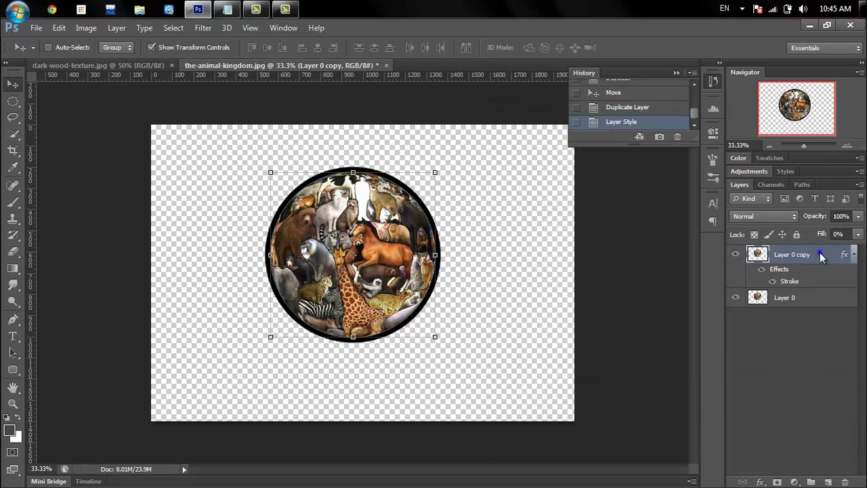
Rasterize the copy's stroke and apply a 70-pixel Gaussian Blur to form the halo.
right_click(820, 256)
left_click(647, 188)
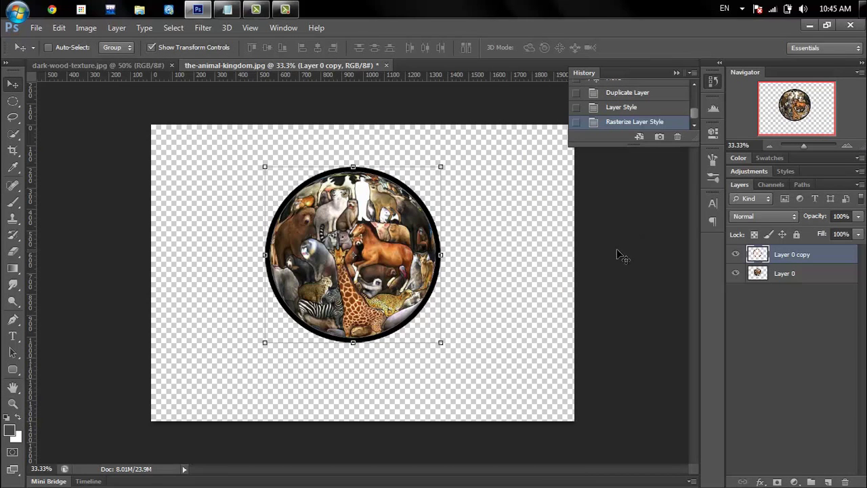
left_click(203, 28)
mouse_move(271, 156)
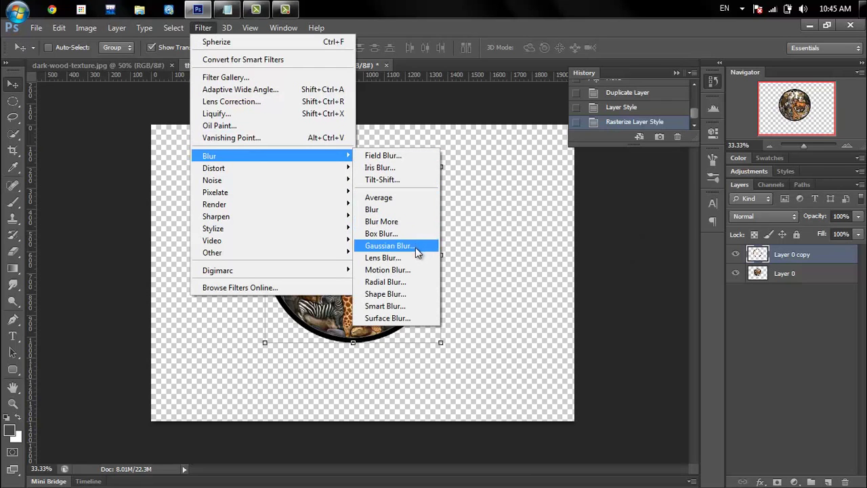
left_click(410, 246)
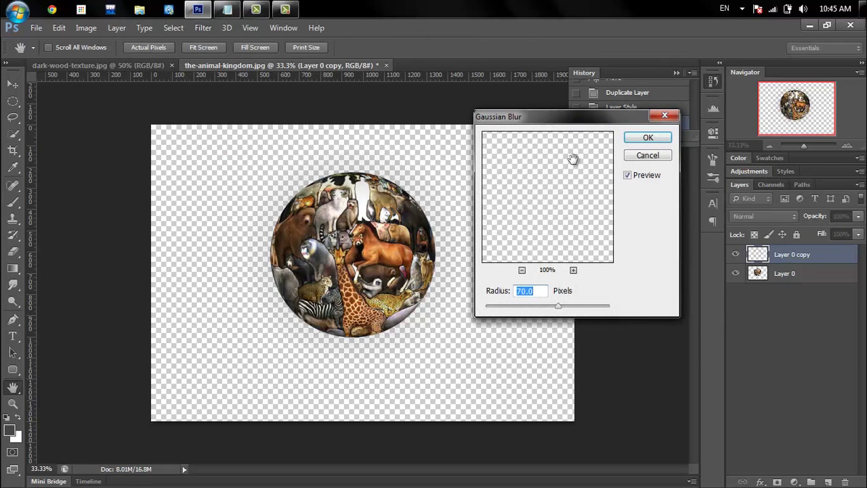
left_click(636, 139)
key("v")
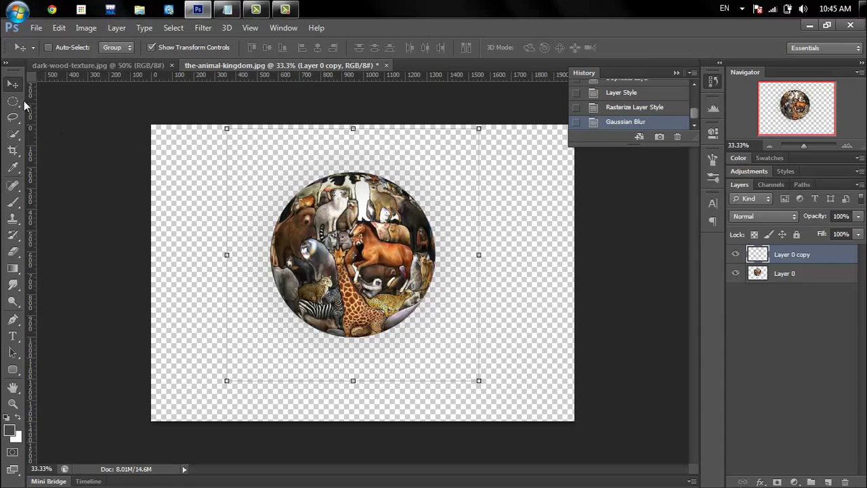
Place guides at the ball's left edge, right edge and bottom.
left_click(806, 275)
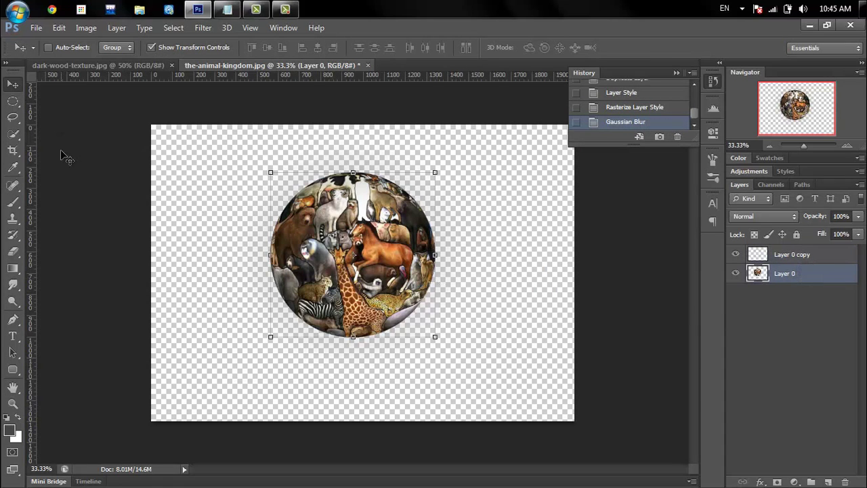
left_click_drag(33, 95, 261, 130)
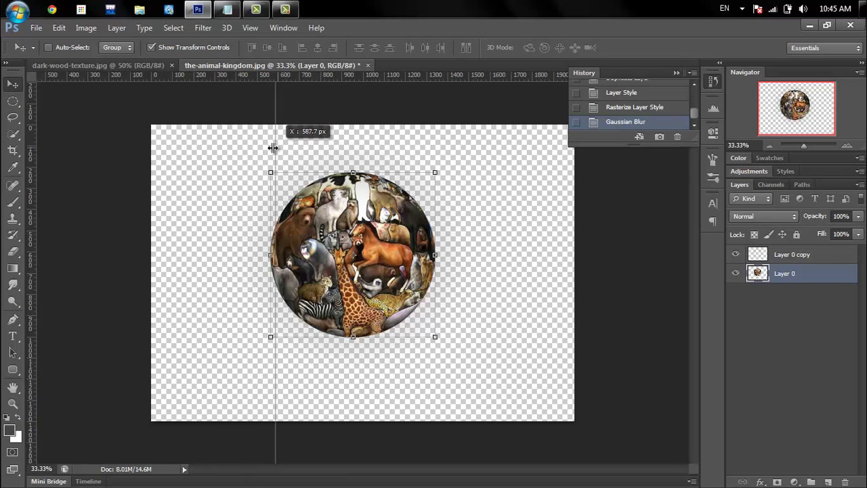
left_click_drag(261, 130, 271, 139)
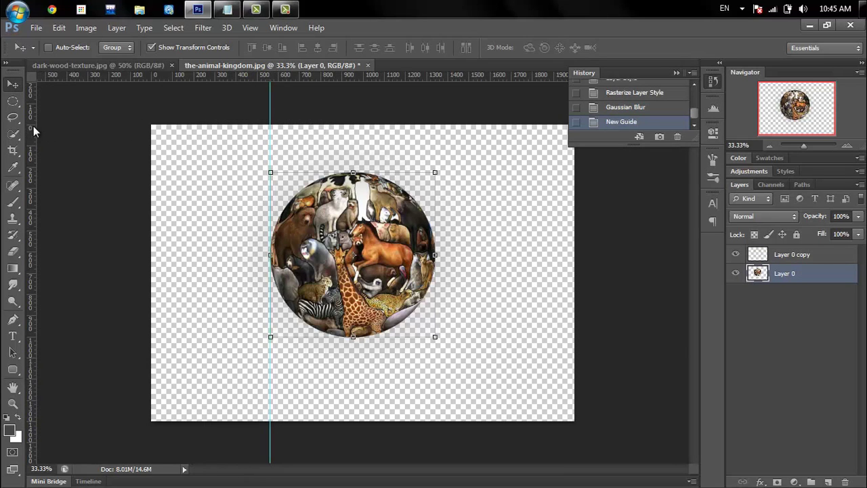
left_click_drag(32, 131, 434, 122)
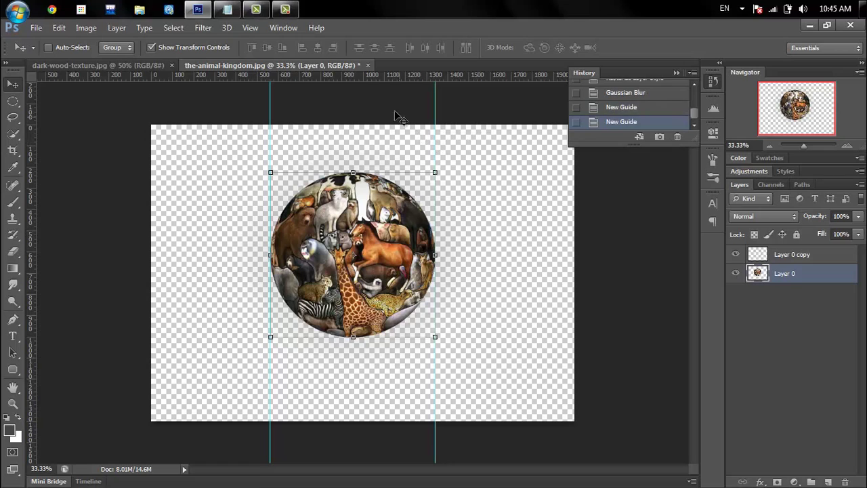
left_click_drag(375, 77, 481, 337)
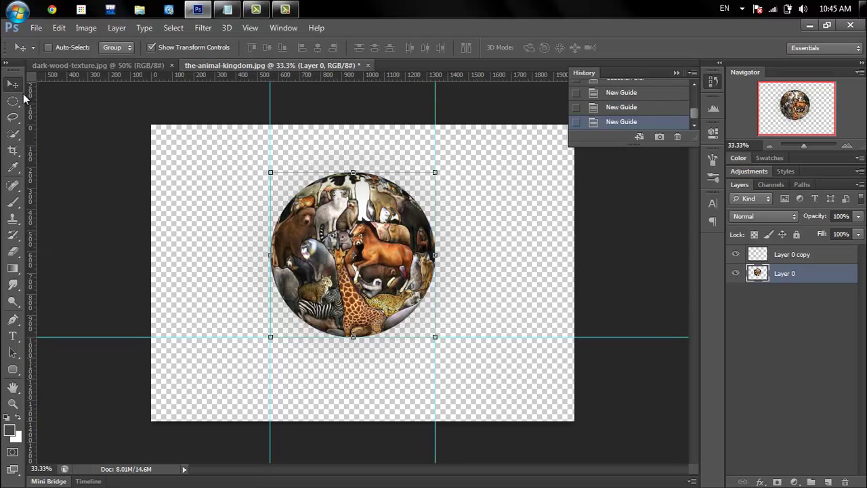
Add a new layer and select a rectangle centred just below the ball.
left_click(20, 100)
left_click_drag(21, 101, 21, 104)
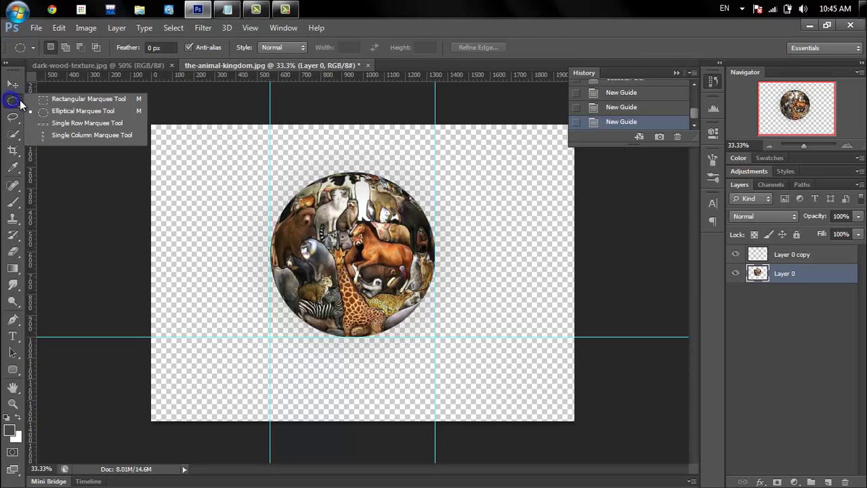
left_click(36, 99)
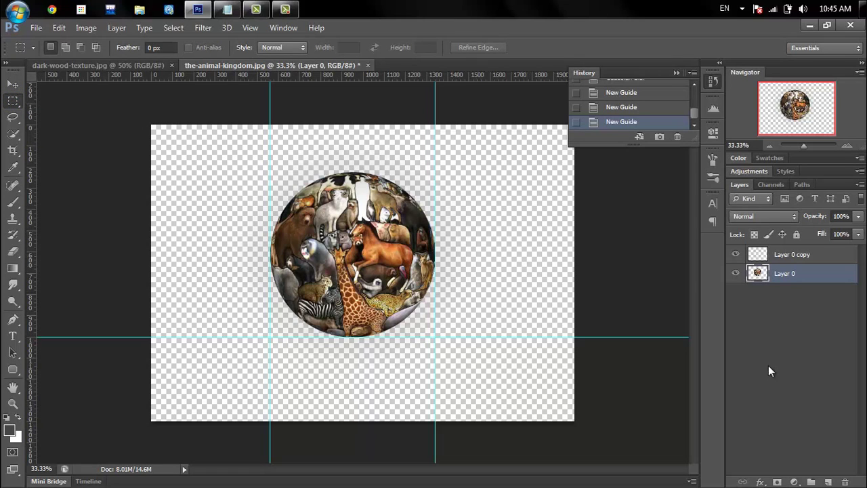
left_click(828, 482)
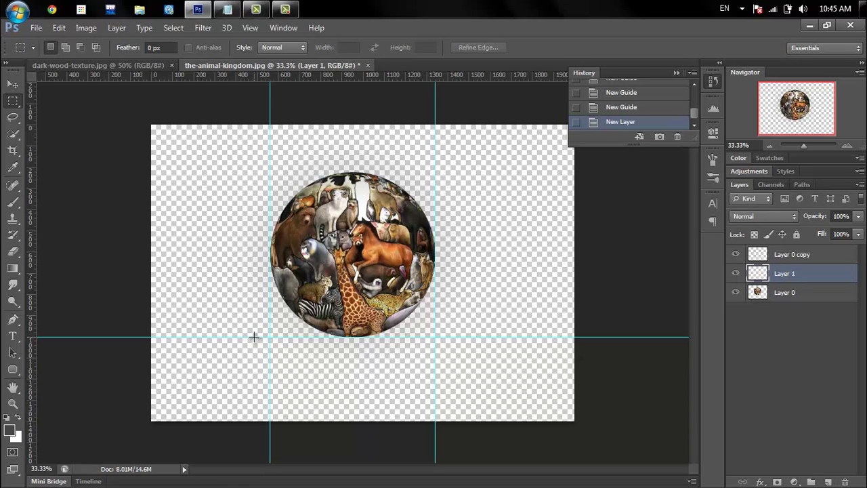
left_click_drag(254, 336, 447, 355)
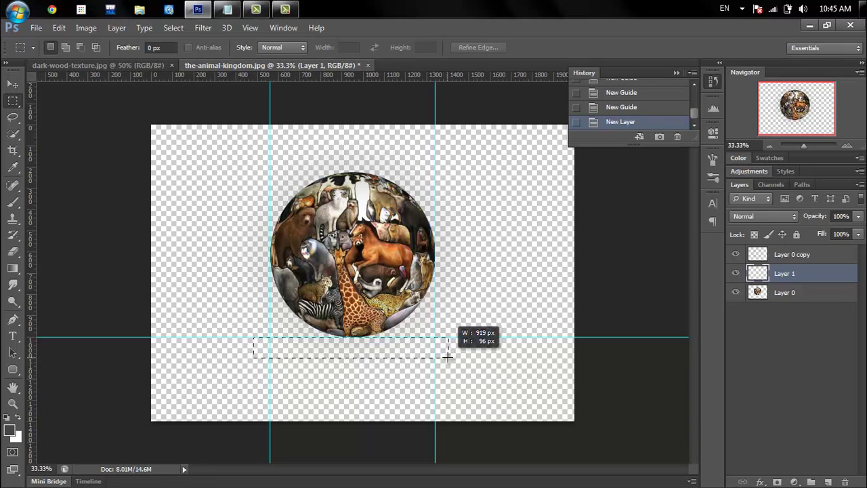
left_click_drag(447, 355, 458, 356)
left_click_drag(412, 355, 411, 355)
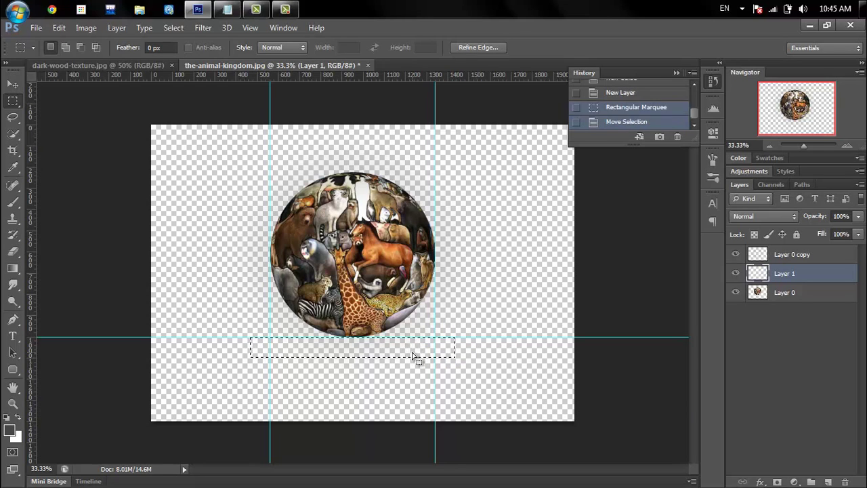
Paint the selection dark grey #464646 with a hard round brush, then deselect.
key("i")
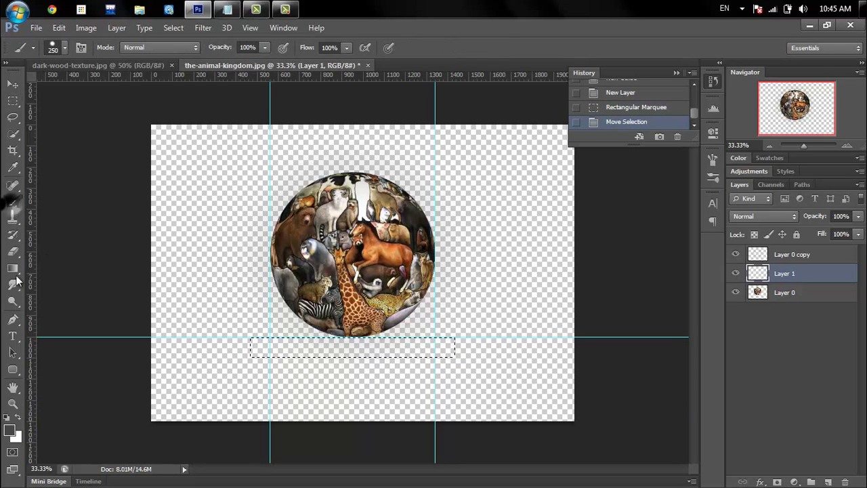
left_click(12, 430)
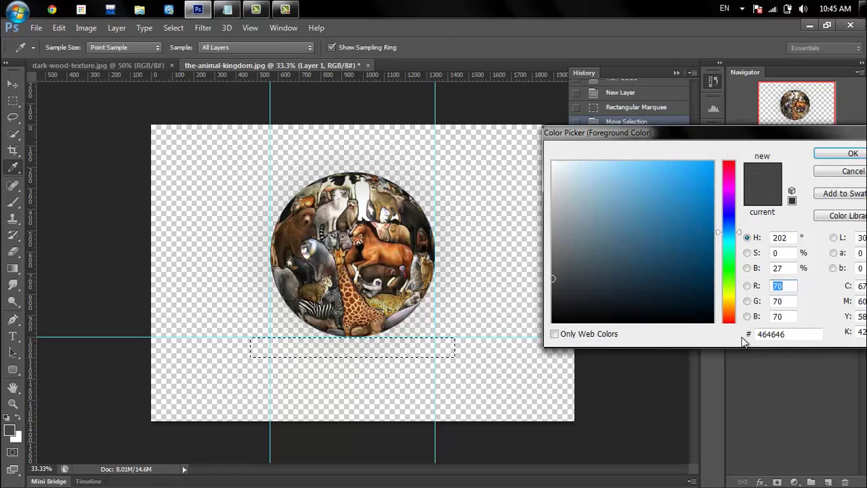
left_click(816, 154)
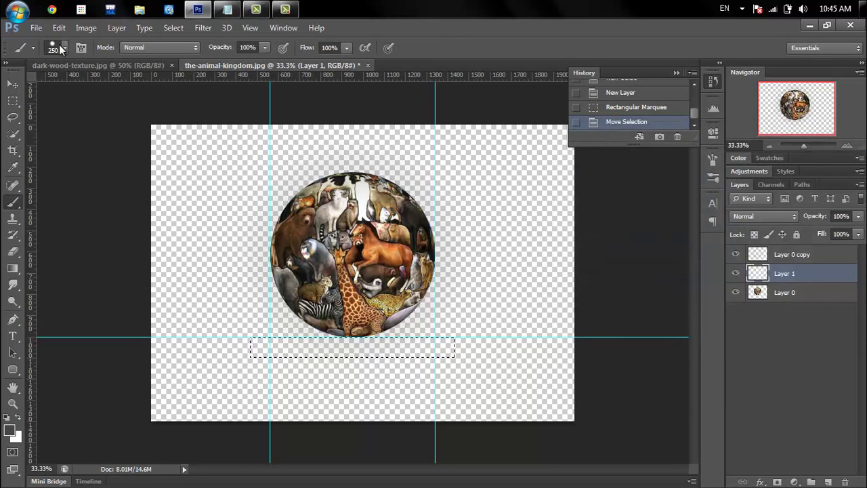
left_click(64, 48)
double_click(128, 146)
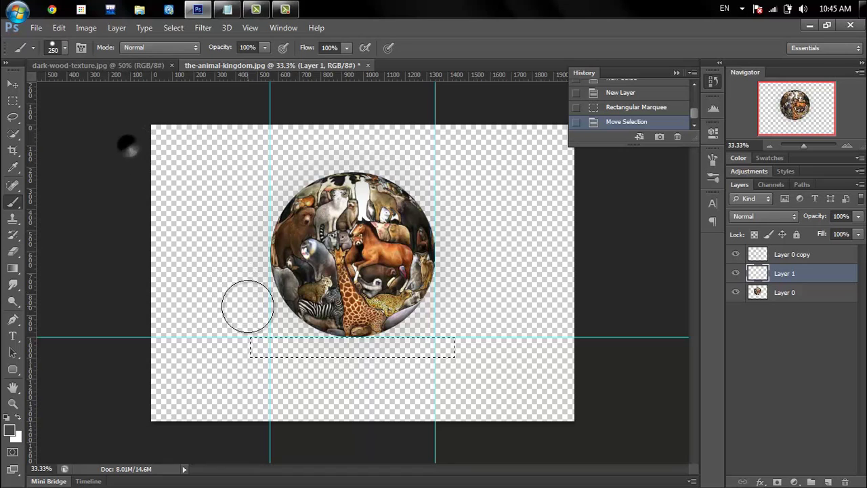
mouse_move(247, 345)
left_mouse_down()
mouse_move(302, 336)
mouse_move(484, 348)
left_mouse_up()
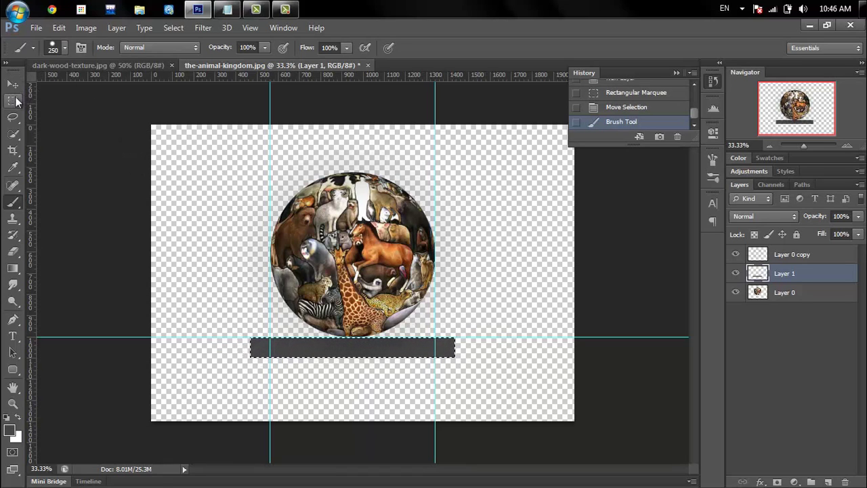
left_click(12, 100)
left_click(166, 168)
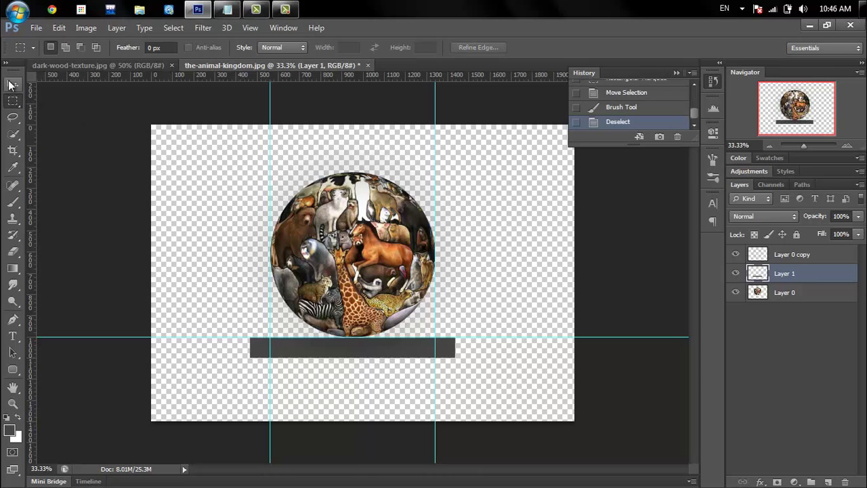
Skew the grey bar, slanting its top-right corner inward with a 45° horizontal skew.
left_click(12, 84)
left_click(61, 28)
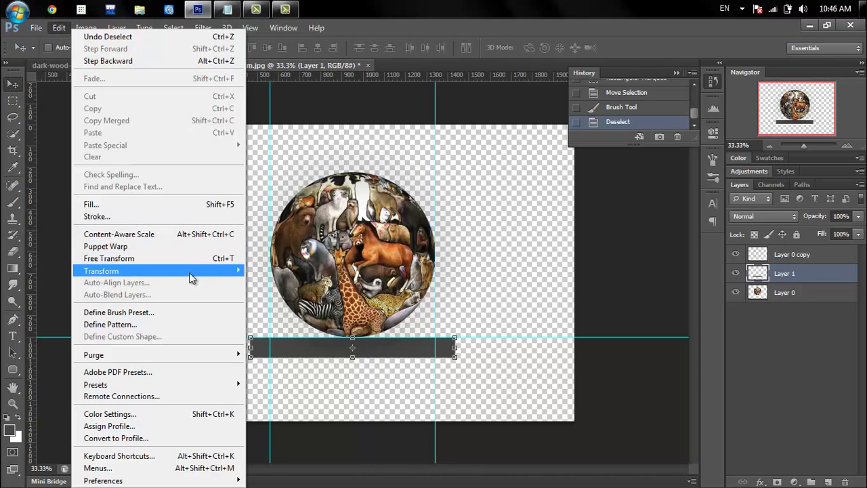
mouse_move(101, 270)
left_click(305, 305)
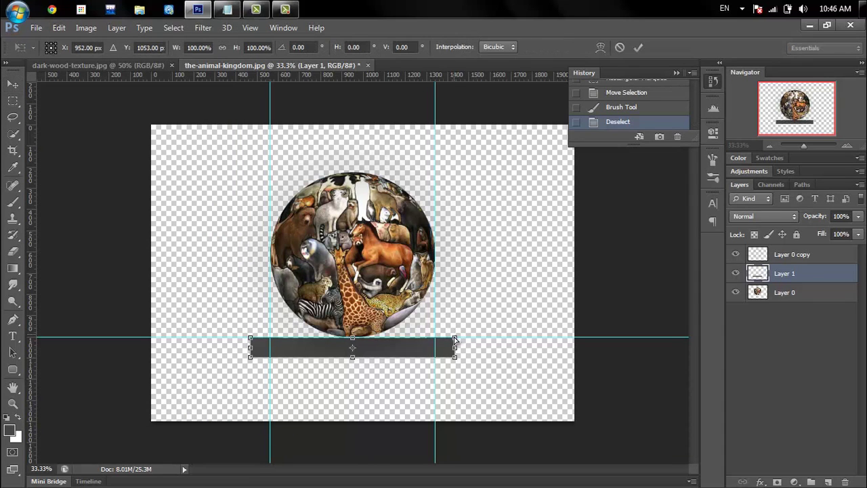
left_click_drag(454, 340, 434, 340)
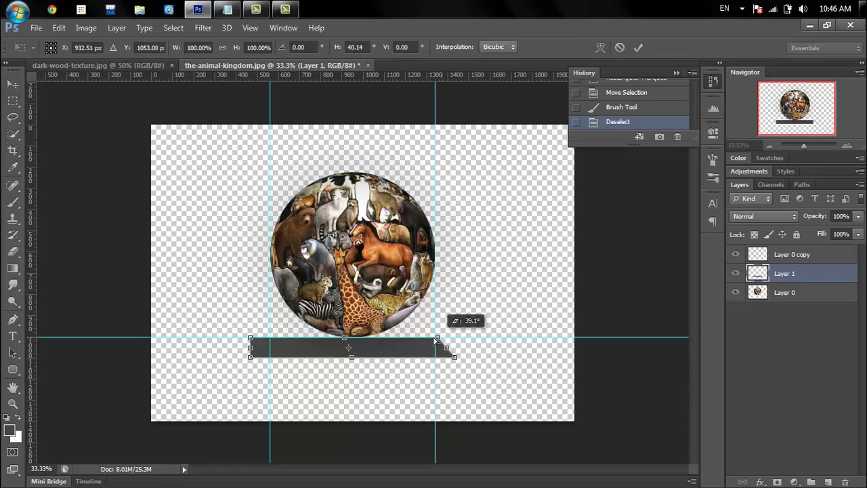
left_click_drag(434, 340, 438, 338)
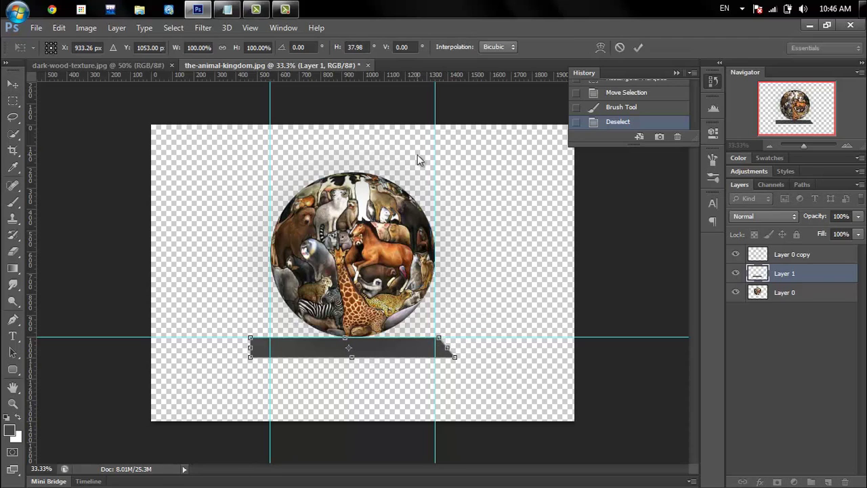
left_click(353, 47)
type("45")
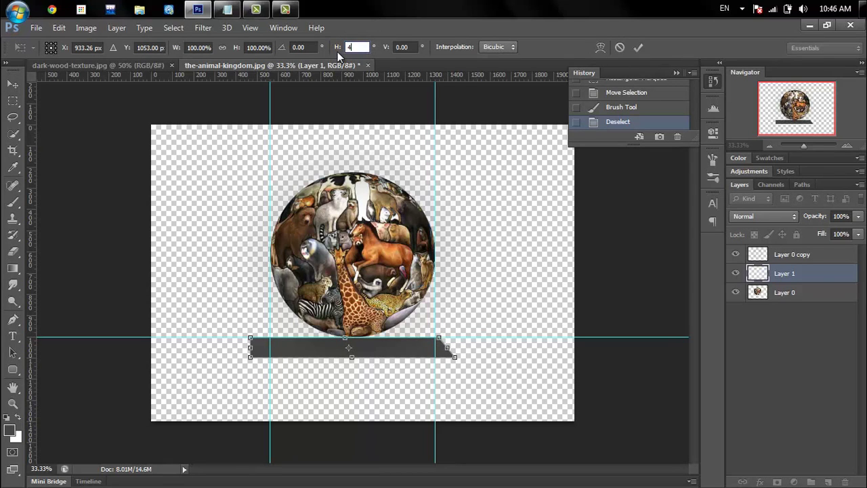
key("Return")
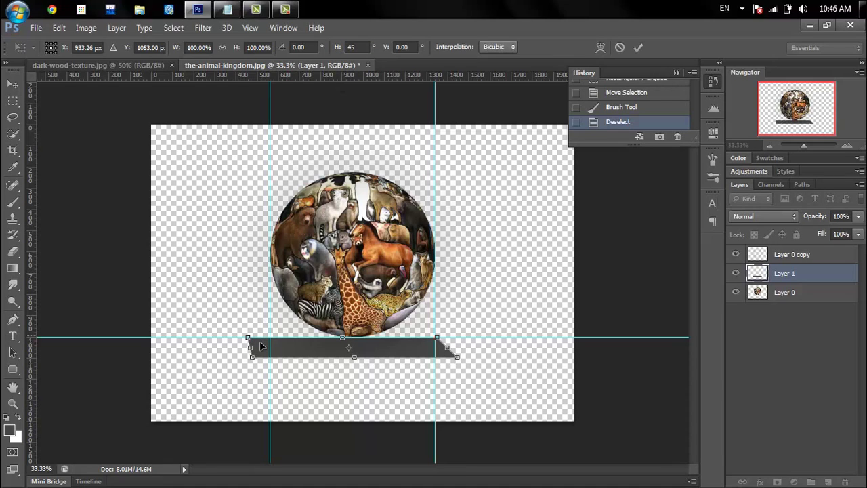
Slant the bar's top-left corner inward to match and apply the skew.
left_click_drag(248, 338, 253, 339)
left_click_drag(253, 338, 272, 343)
left_click(12, 84)
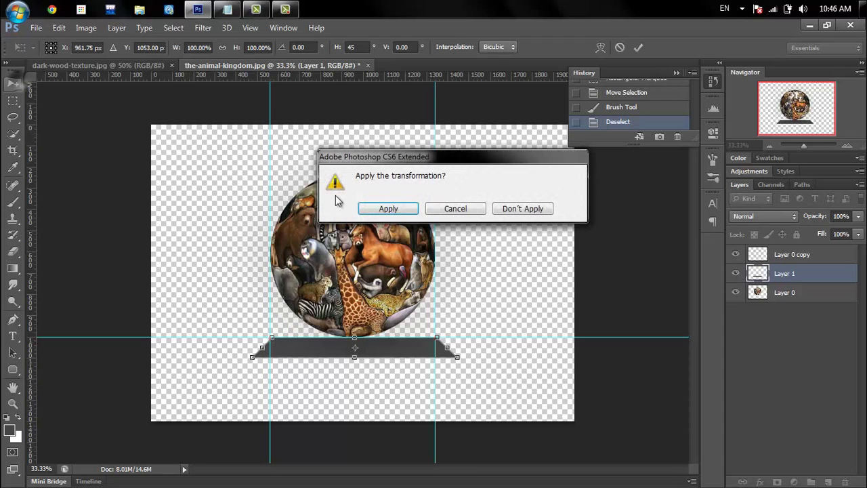
left_click(392, 210)
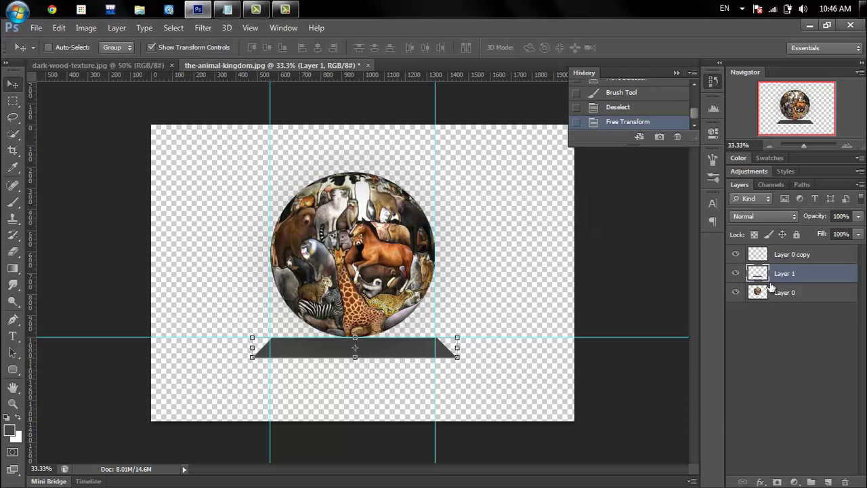
Add a new layer and place guides at the trapezoid's corners and just below it.
left_click(829, 482)
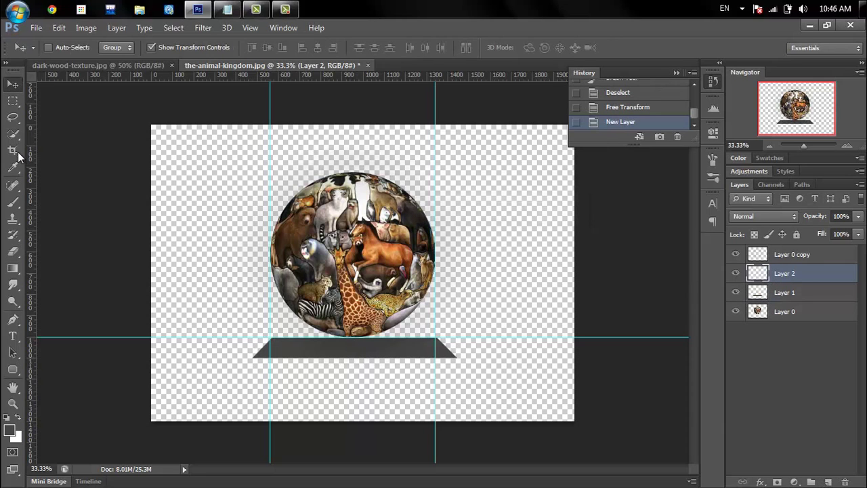
left_click(12, 101)
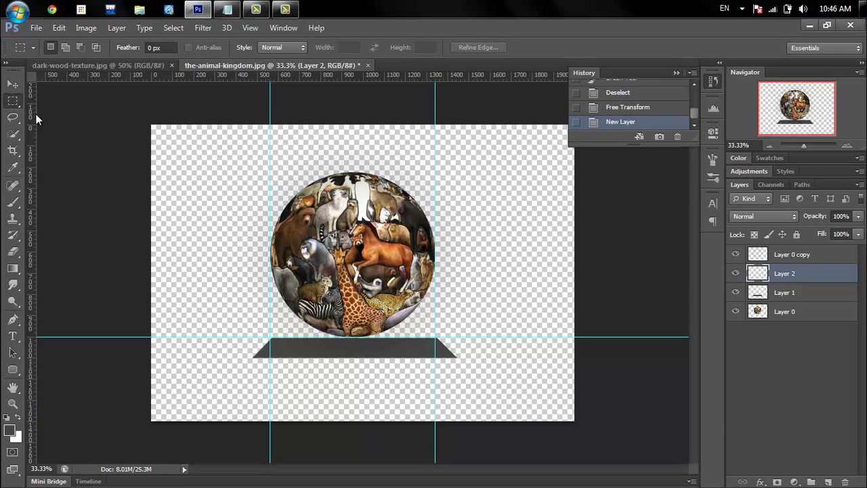
left_click(786, 292)
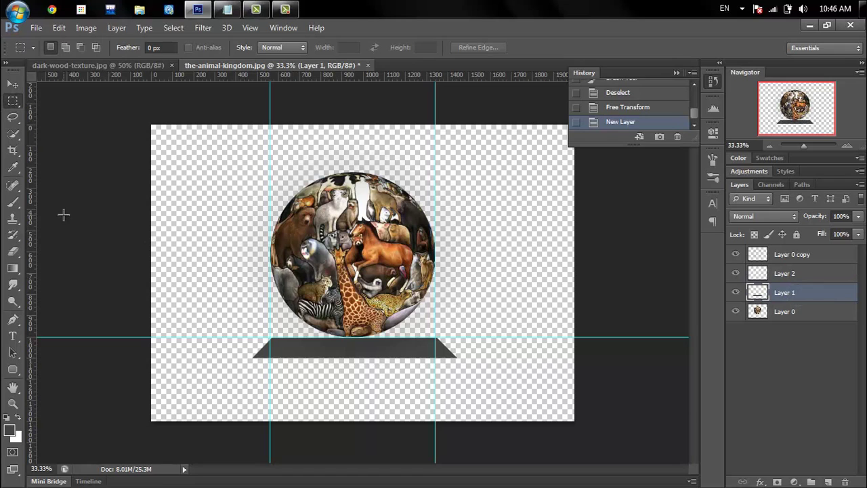
left_click_drag(28, 199, 253, 256)
left_click_drag(31, 199, 457, 244)
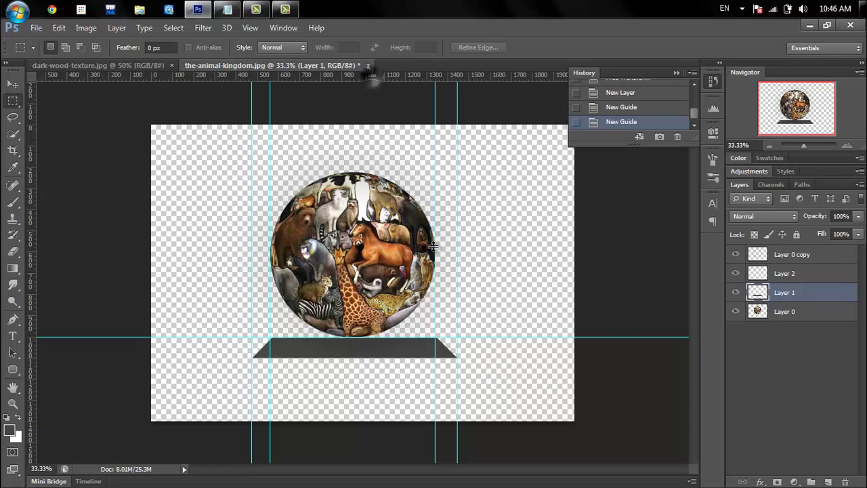
left_click_drag(371, 76, 493, 356)
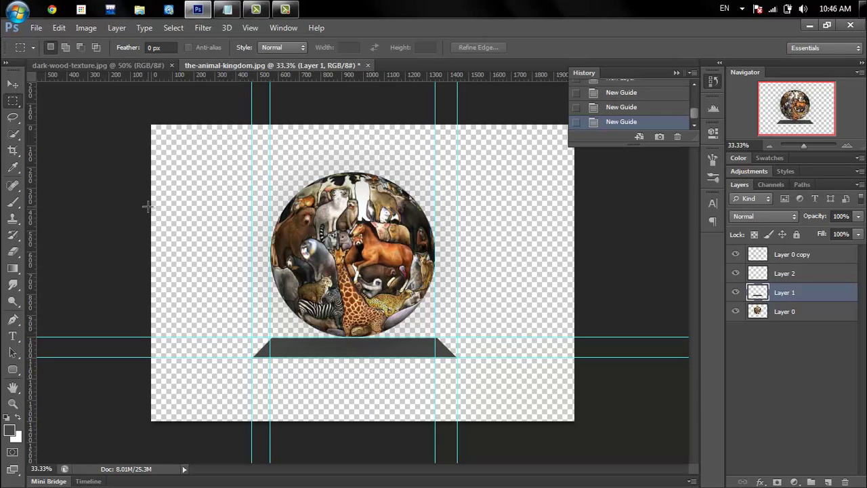
Paint a dark grey rectangle under the trapezoid on Layer 2, then deselect.
left_click(785, 273)
left_click_drag(457, 374, 253, 359)
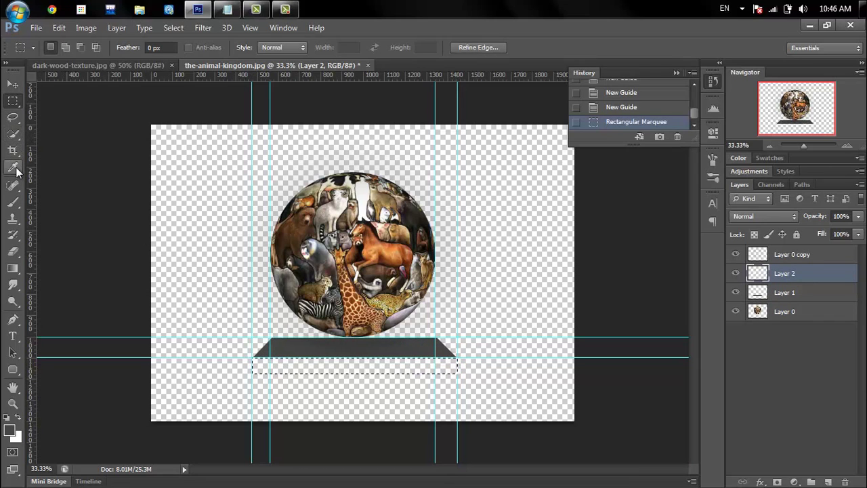
left_click(14, 201)
left_click_drag(465, 361, 230, 371)
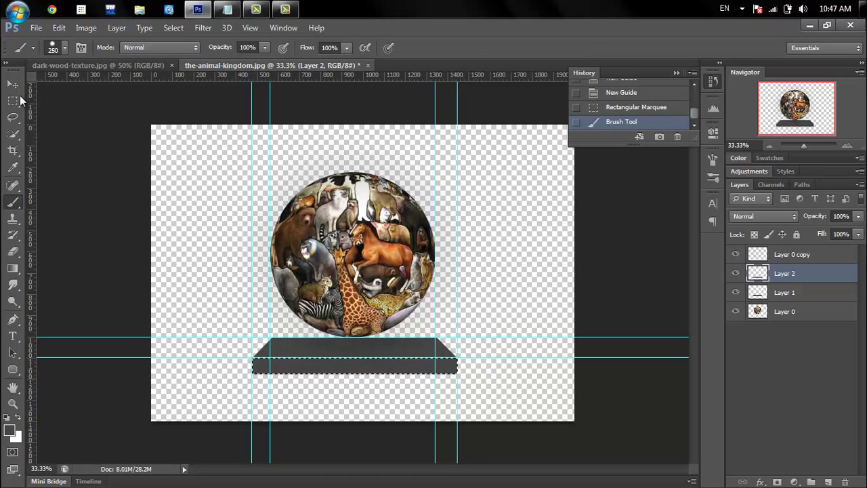
left_click(12, 100)
left_click(189, 195)
left_click(834, 298)
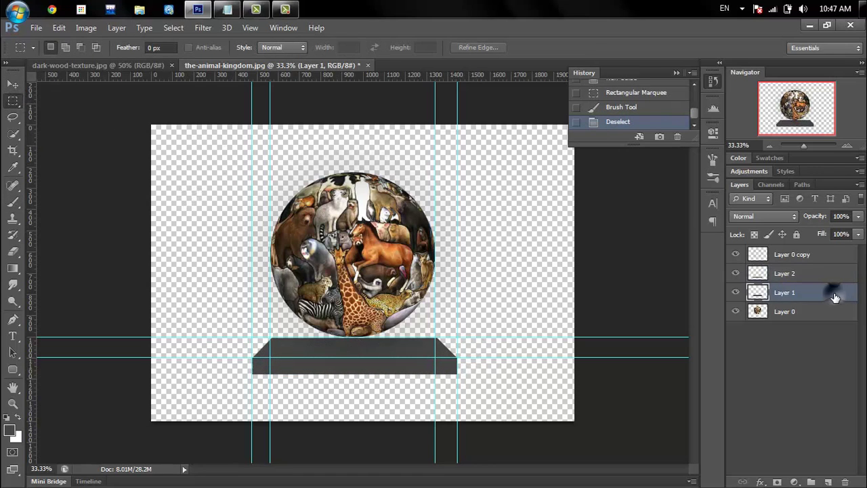
right_click(834, 298)
Add a reversed Foreground-to-Transparent Gradient Overlay to Layer 1 with a black colour stop.
left_click(634, 96)
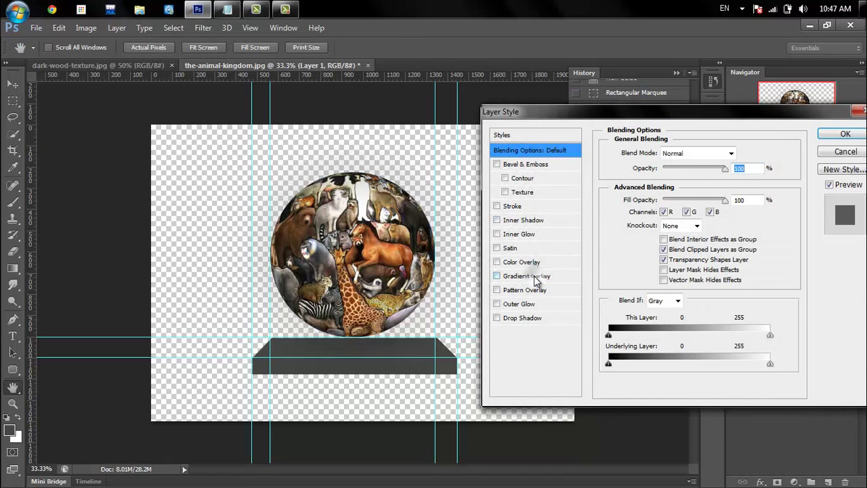
left_click(533, 276)
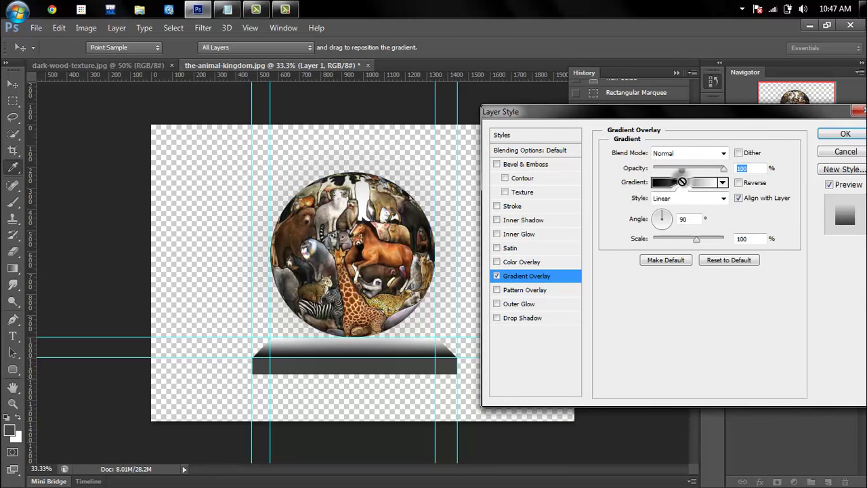
left_click(682, 181)
left_click(531, 143)
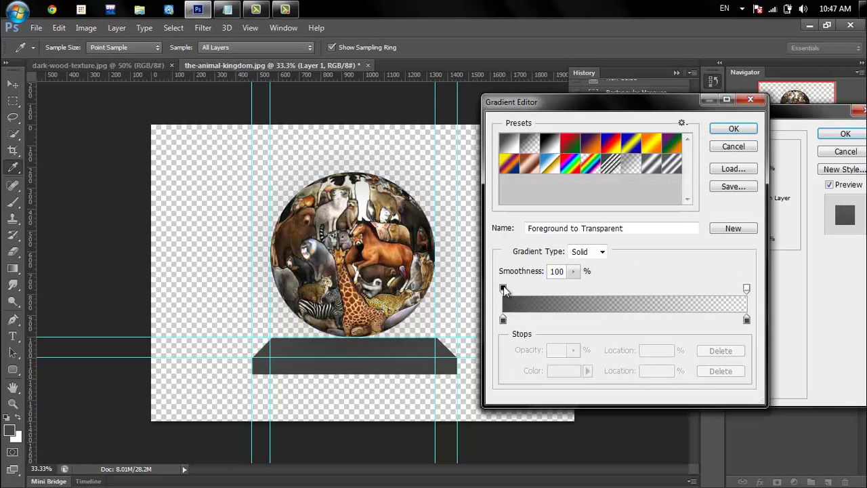
left_click(504, 289)
left_click(574, 350)
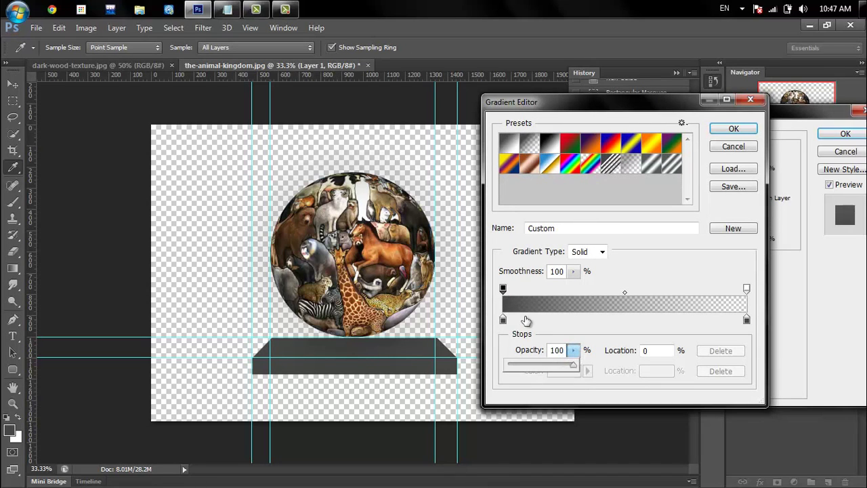
left_click(503, 319)
double_click(503, 319)
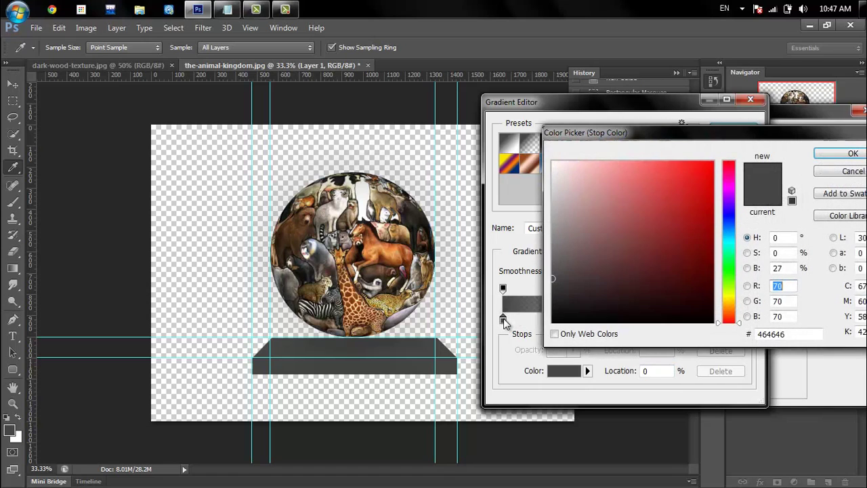
left_click_drag(671, 311, 715, 323)
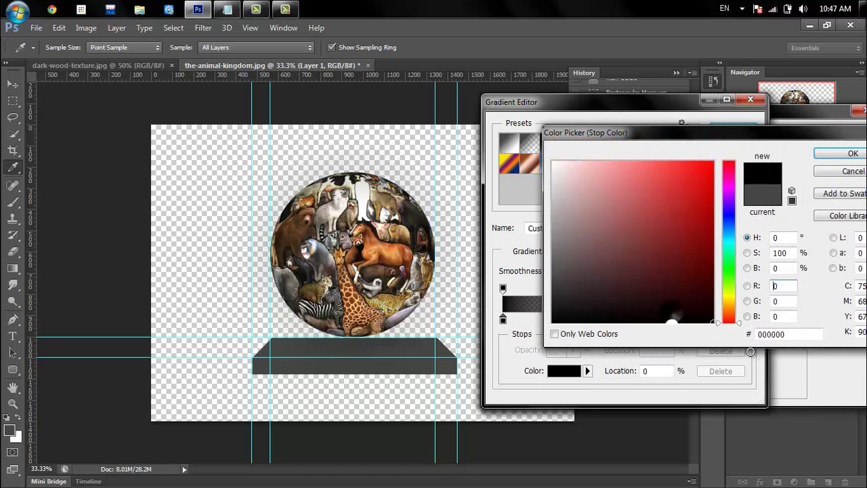
left_click(830, 155)
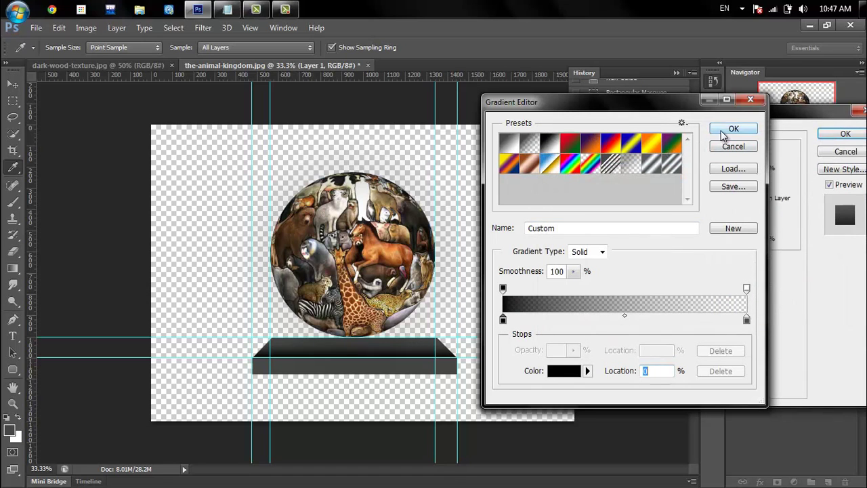
left_click(724, 130)
left_click(741, 183)
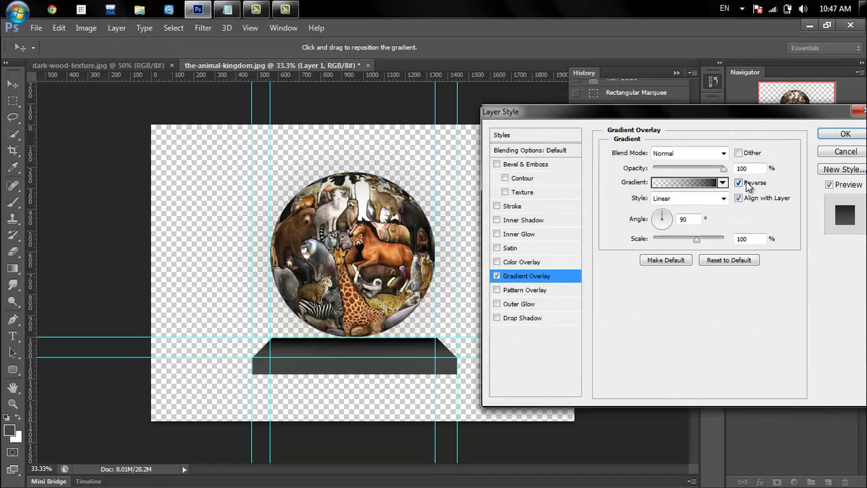
Set the gradient's left opacity stop to 50% and apply the overlay.
left_click(678, 182)
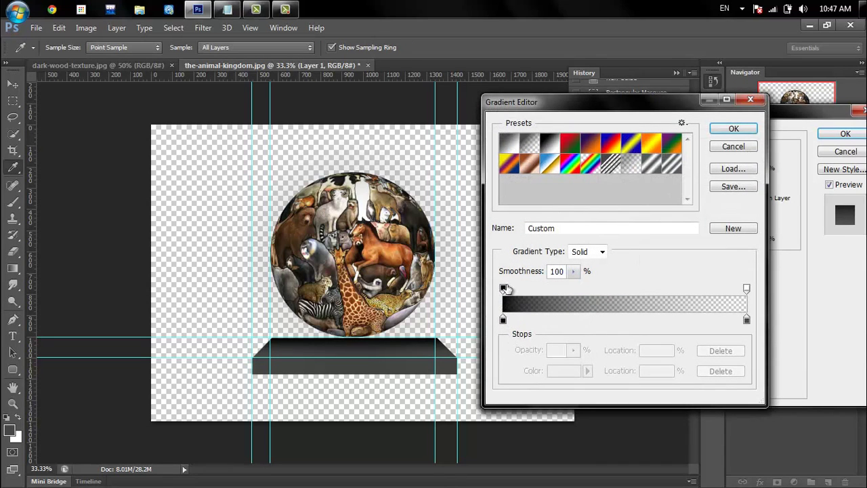
left_click(503, 289)
mouse_move(573, 351)
left_mouse_down()
mouse_move(564, 366)
mouse_move(548, 368)
left_mouse_up()
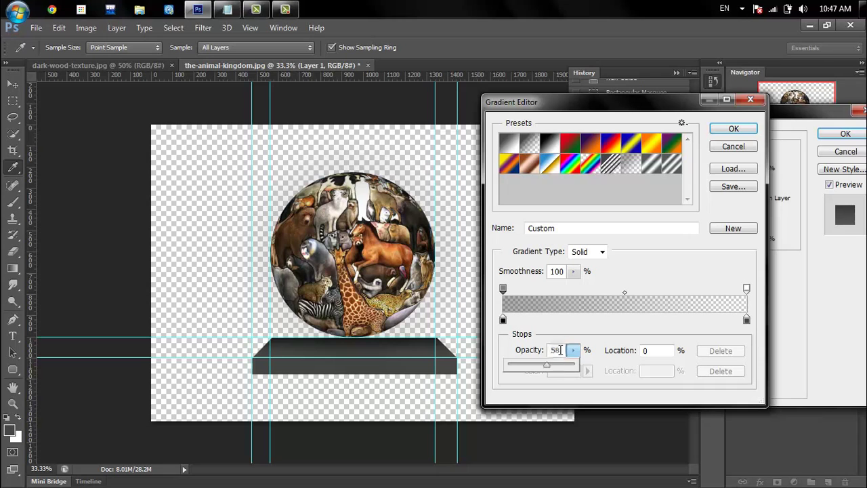
left_click(559, 349)
key("BackSpace")
type("0")
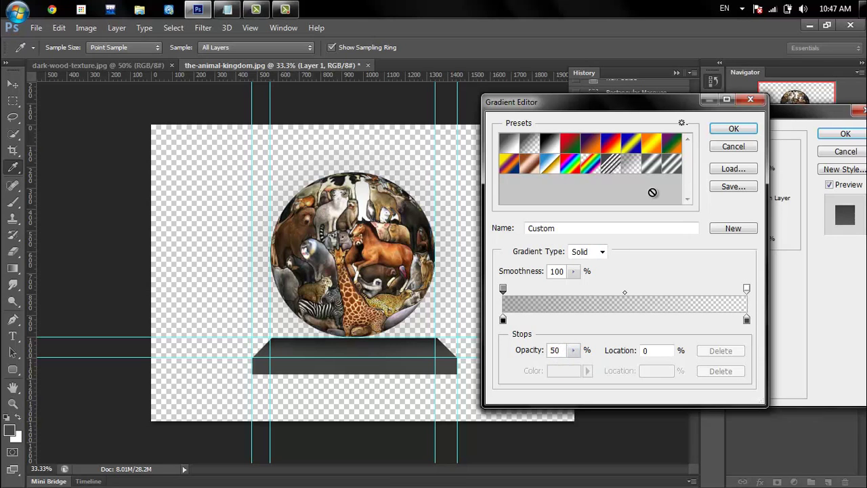
left_click(718, 133)
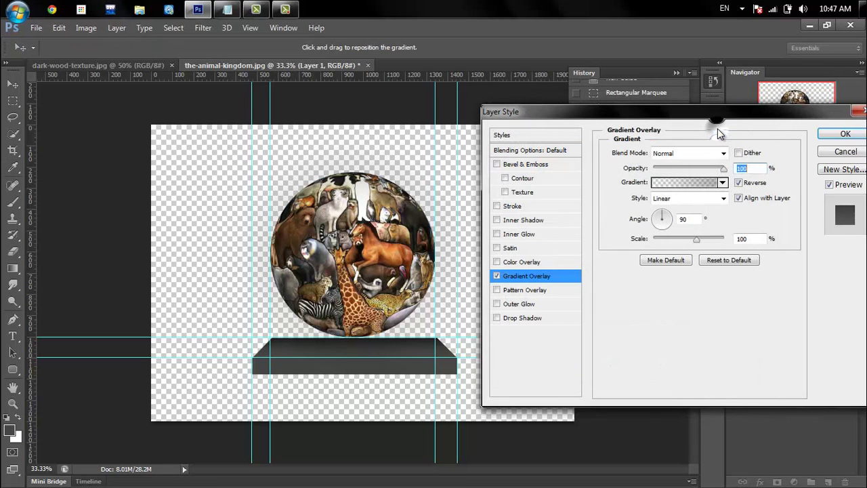
left_click(840, 133)
Add a Foreground-to-Transparent Gradient Overlay with a black colour stop to Layer 2's front face.
left_click(820, 274)
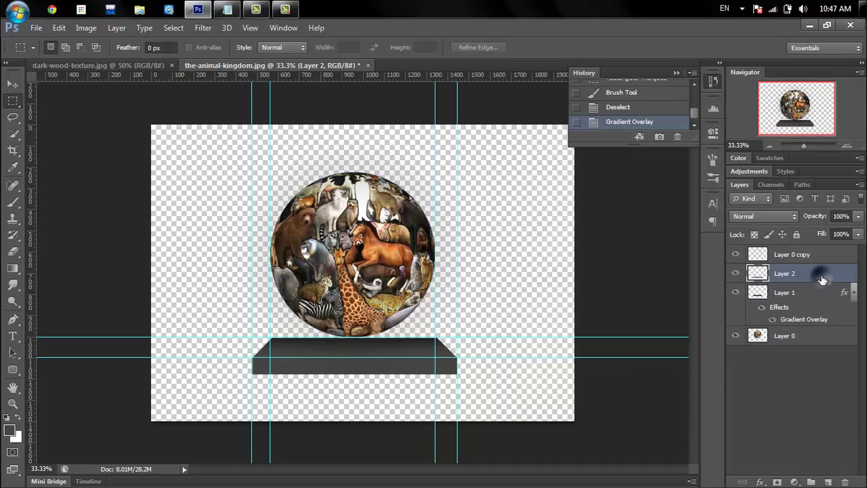
right_click(819, 274)
left_click(603, 101)
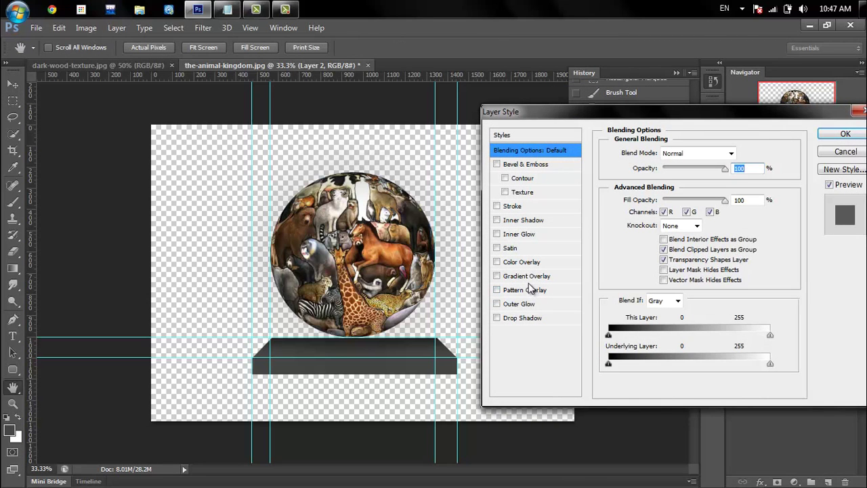
left_click(525, 276)
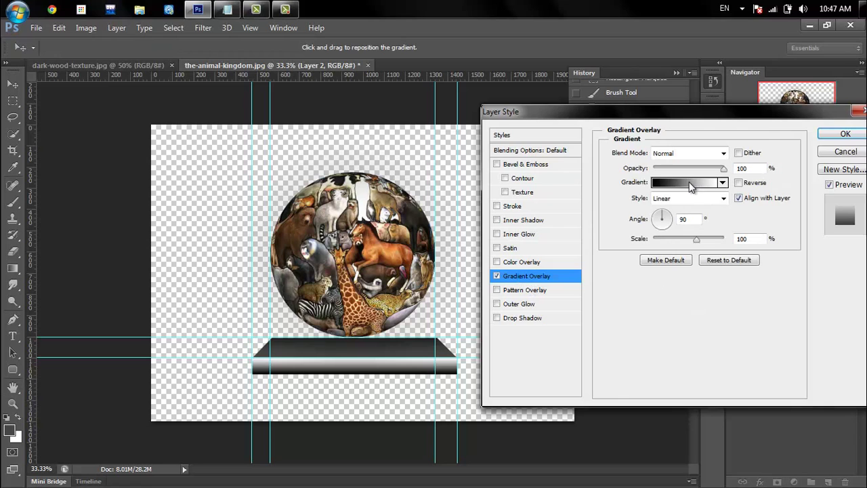
left_click(689, 183)
left_click(531, 145)
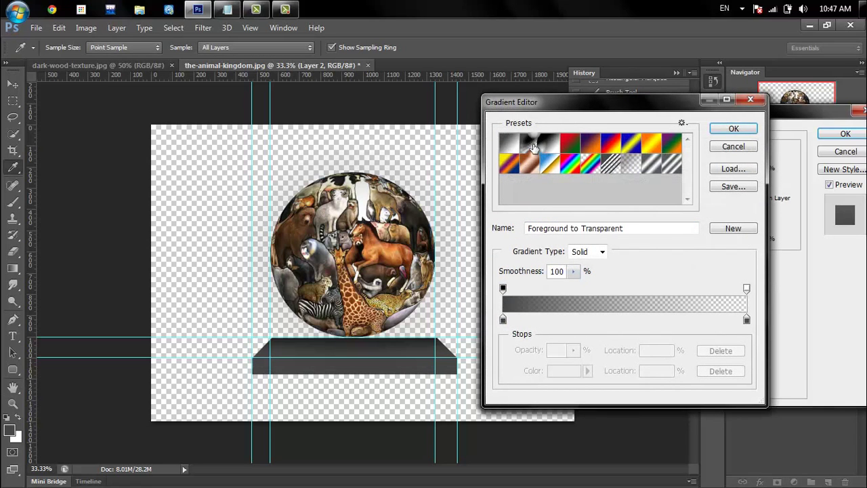
left_click(503, 319)
double_click(502, 319)
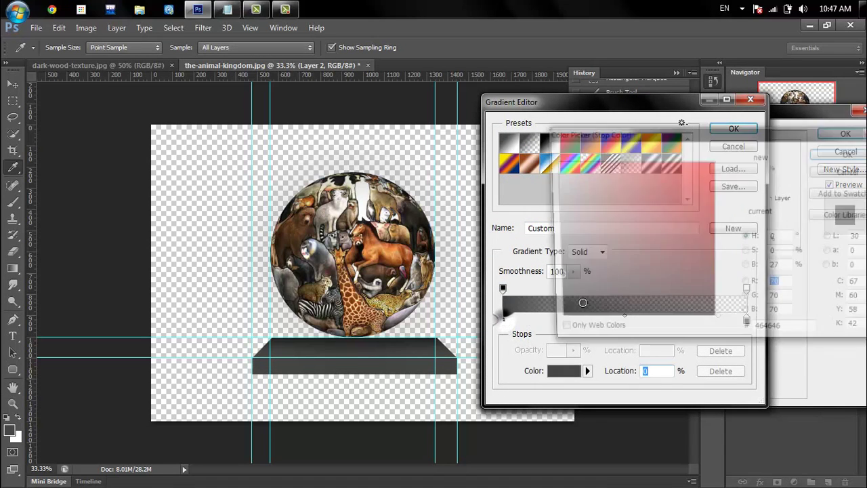
left_click(817, 158)
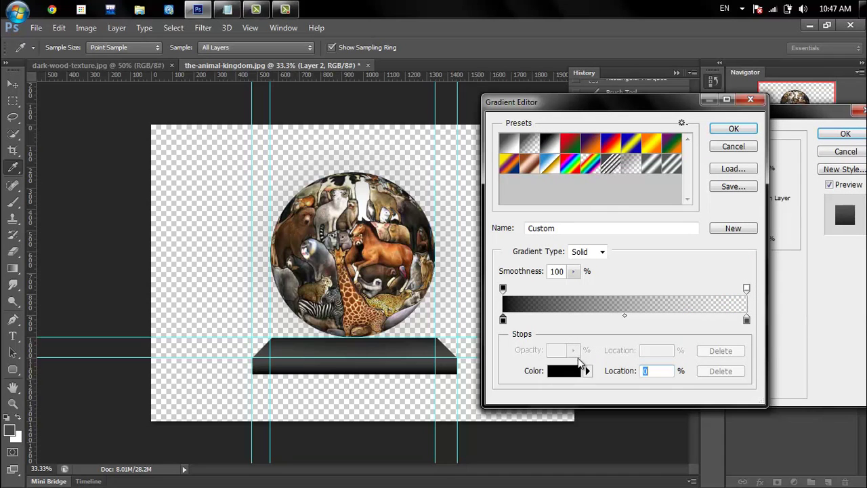
Set the left opacity stop to 80% and apply Layer 2's gradient overlay.
left_click(503, 288)
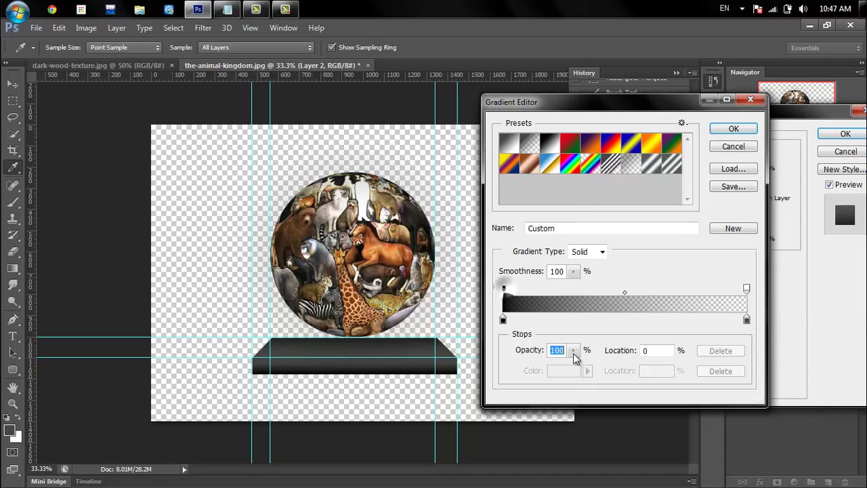
left_click(573, 350)
left_click_drag(574, 364, 564, 366)
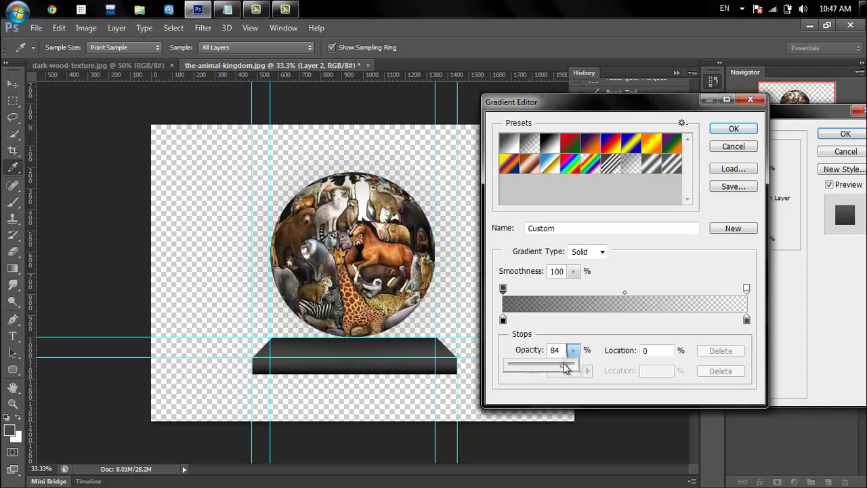
double_click(555, 350)
type("80")
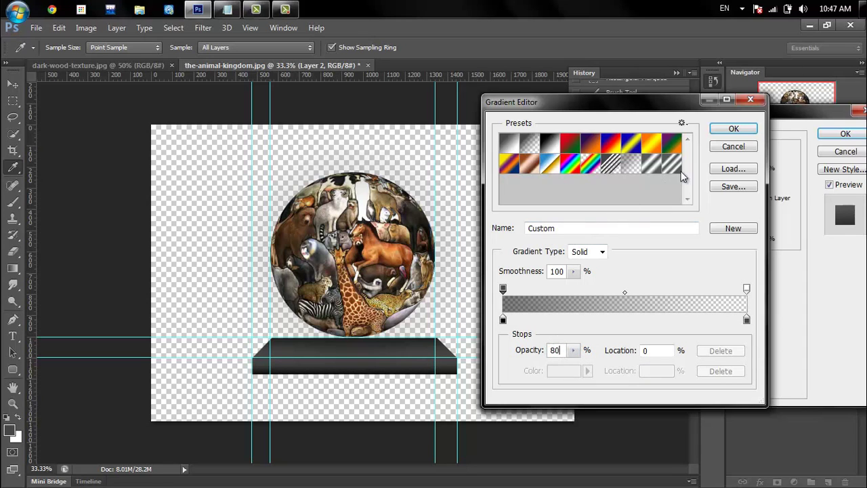
left_click(732, 130)
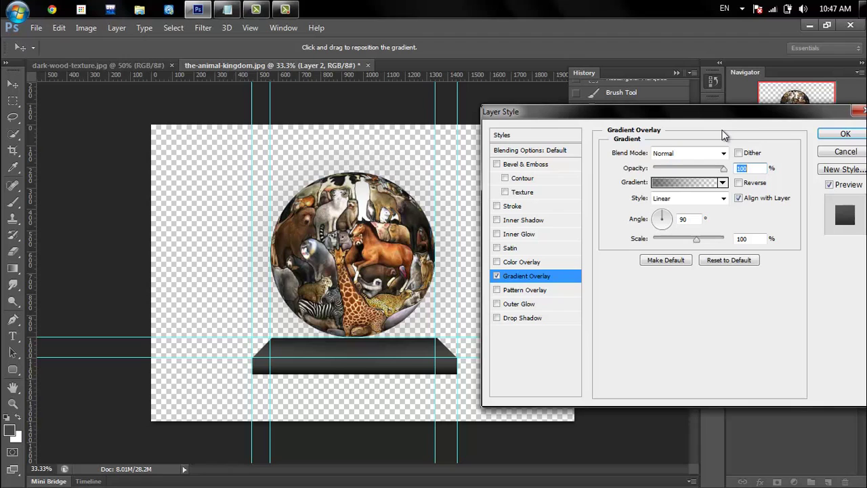
left_click(840, 135)
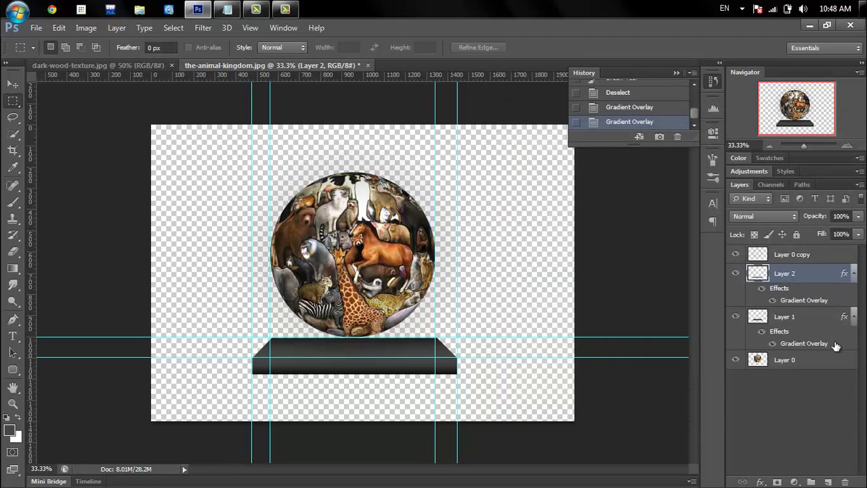
Select the entire dark wood texture image and copy it.
left_click(836, 369)
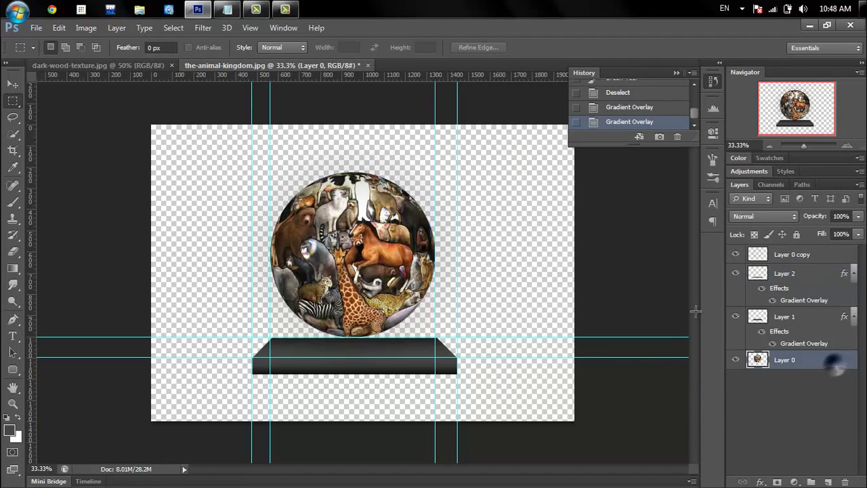
left_click(118, 67)
mouse_move(125, 124)
left_mouse_down()
mouse_move(345, 282)
mouse_move(596, 412)
mouse_move(643, 445)
left_mouse_up()
right_click(434, 251)
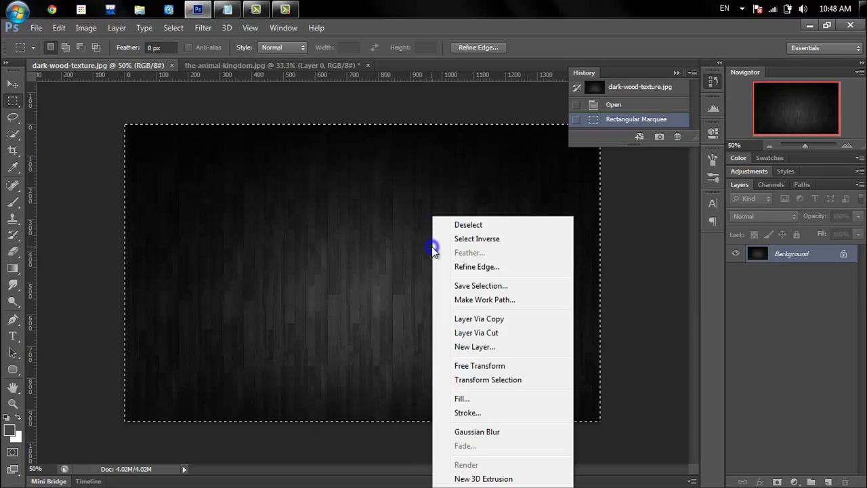
left_click(386, 235)
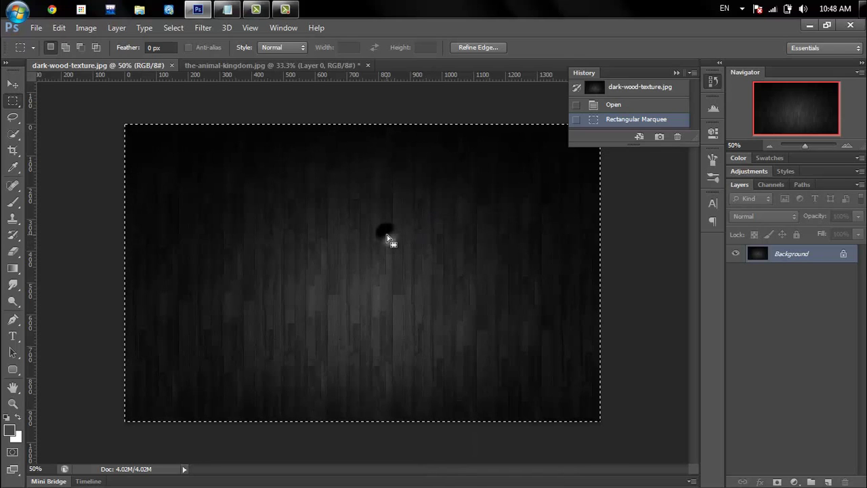
left_click(68, 27)
left_click(135, 108)
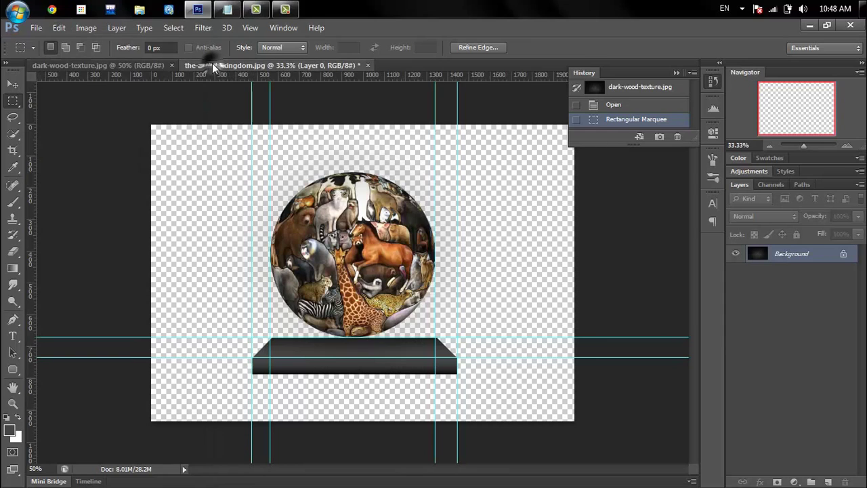
In the animal-kingdom image, paste the wood texture into a new layer below Layer 0.
left_click(212, 65)
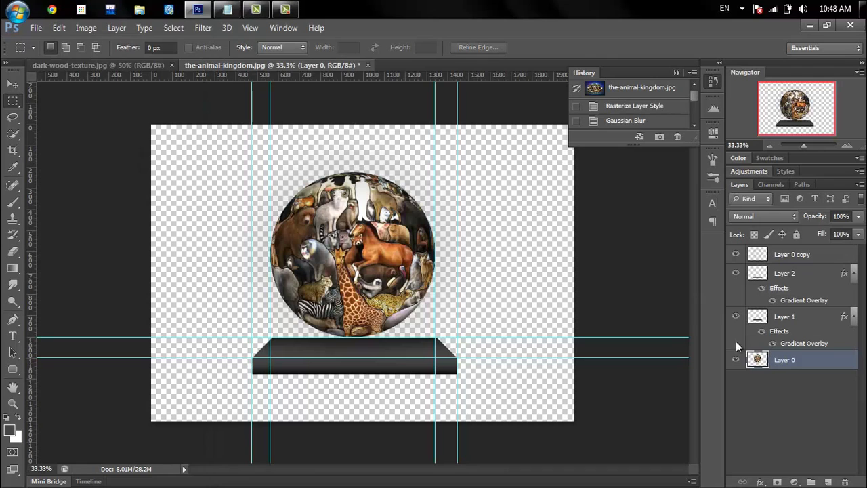
left_click(830, 481)
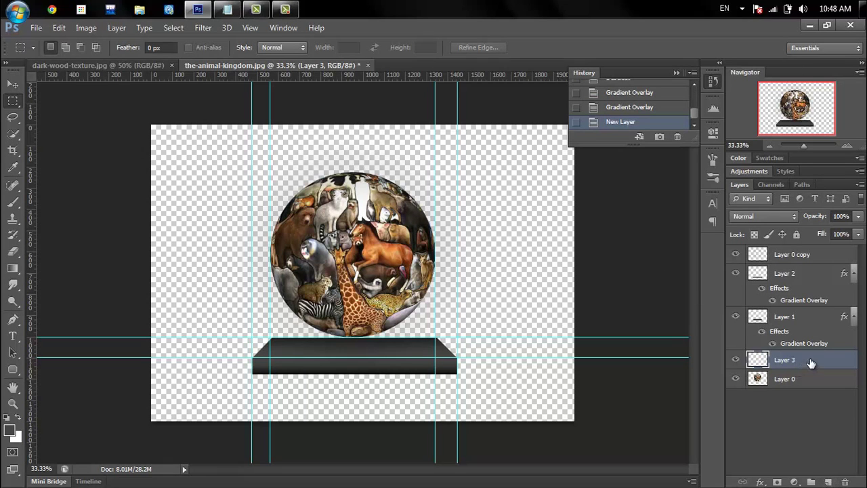
left_click_drag(799, 366, 812, 385)
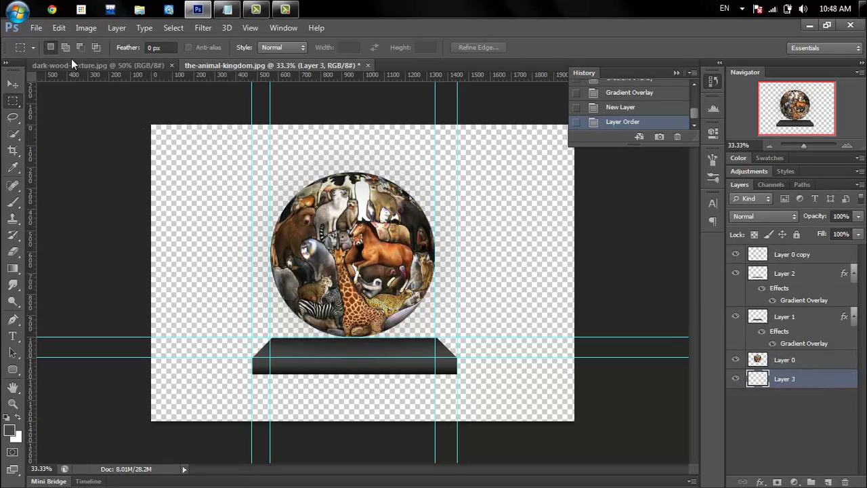
left_click(59, 29)
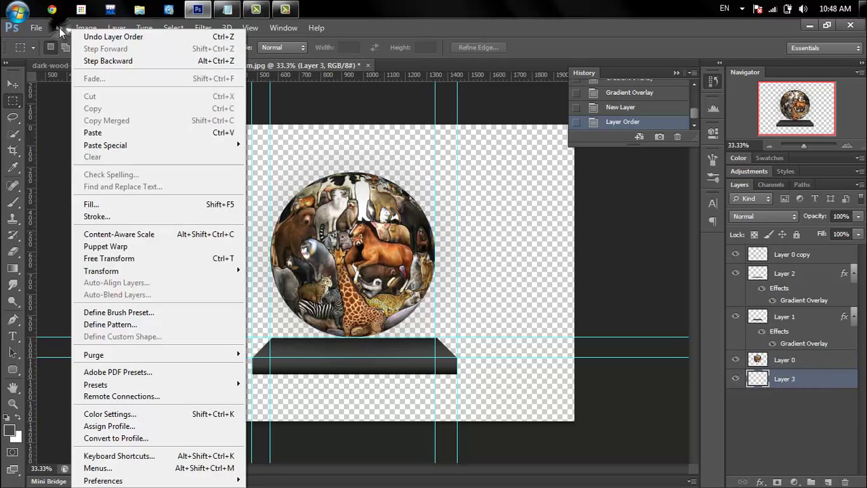
left_click(125, 132)
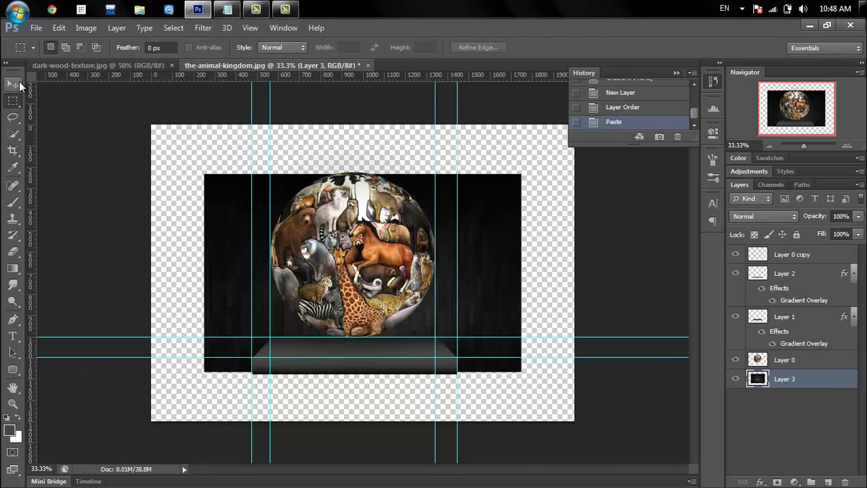
Free-transform the wood texture so its corners reach the canvas edges, and apply.
left_click(13, 82)
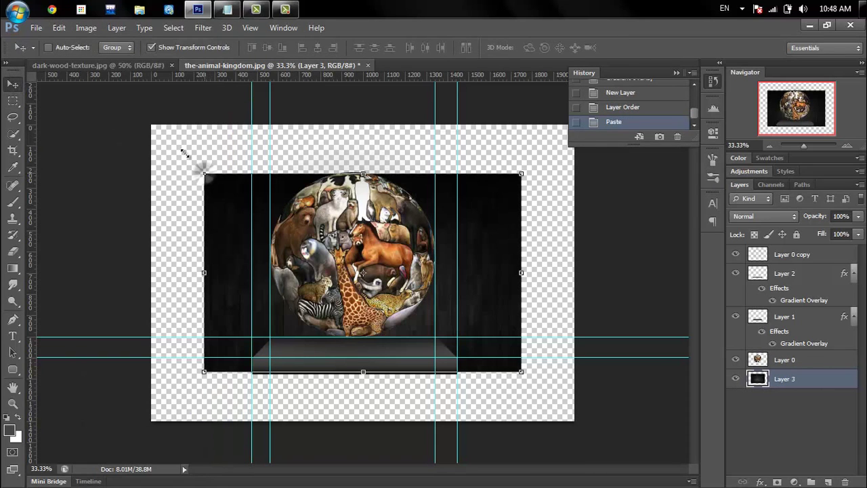
left_click_drag(204, 174, 149, 124)
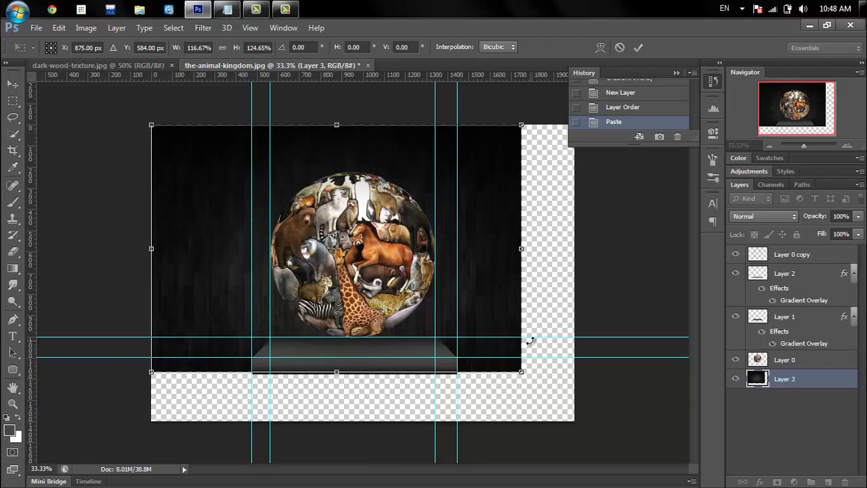
left_click_drag(522, 372, 574, 420)
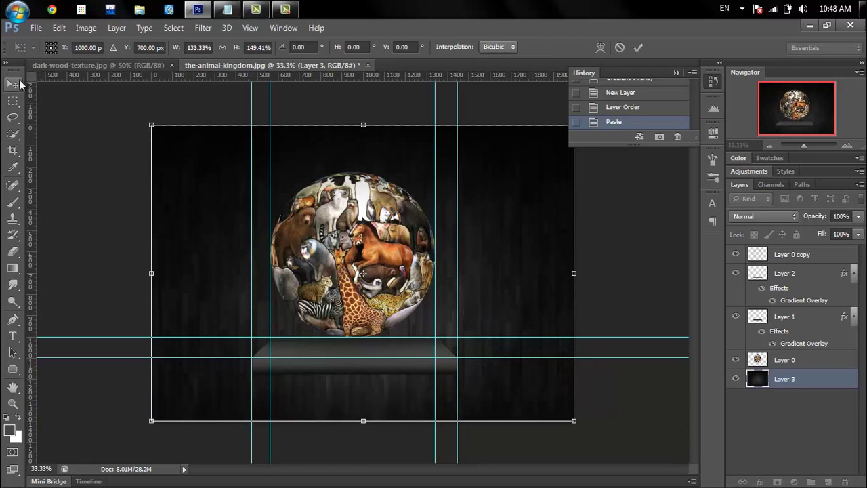
left_click(13, 84)
left_click(379, 205)
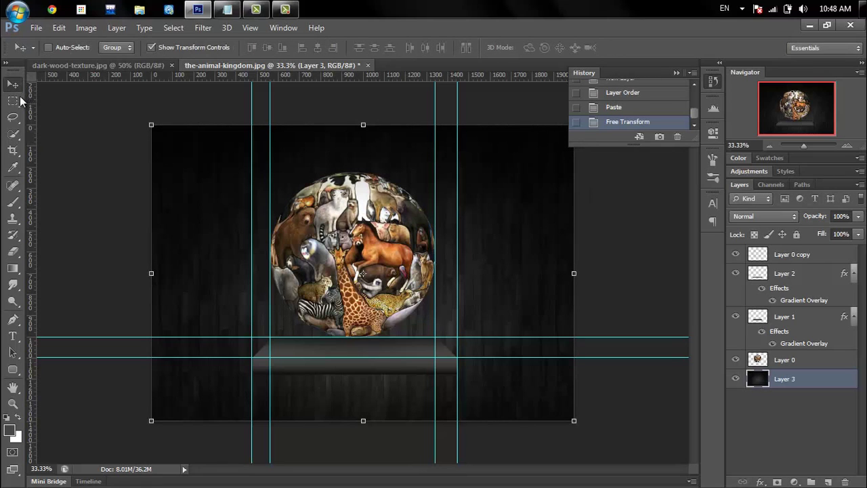
Drag the left and right vertical guides and the horizontal stand guide off the canvas.
left_click(15, 100)
left_click(676, 73)
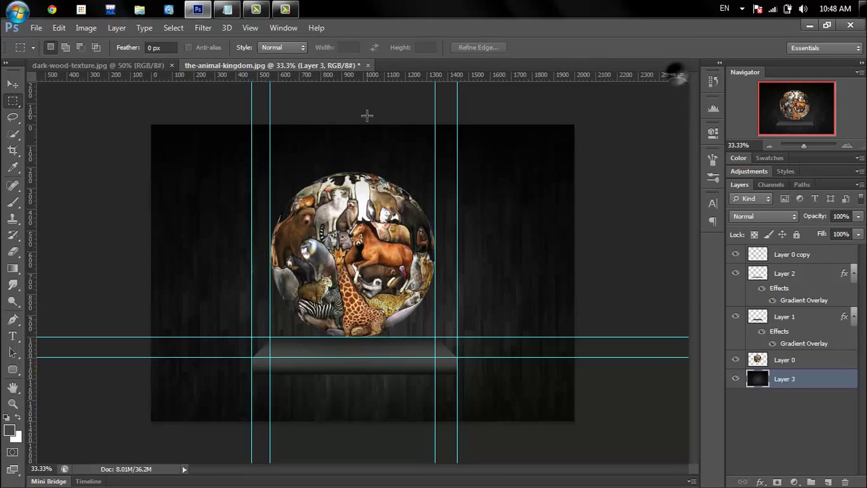
left_click(13, 84)
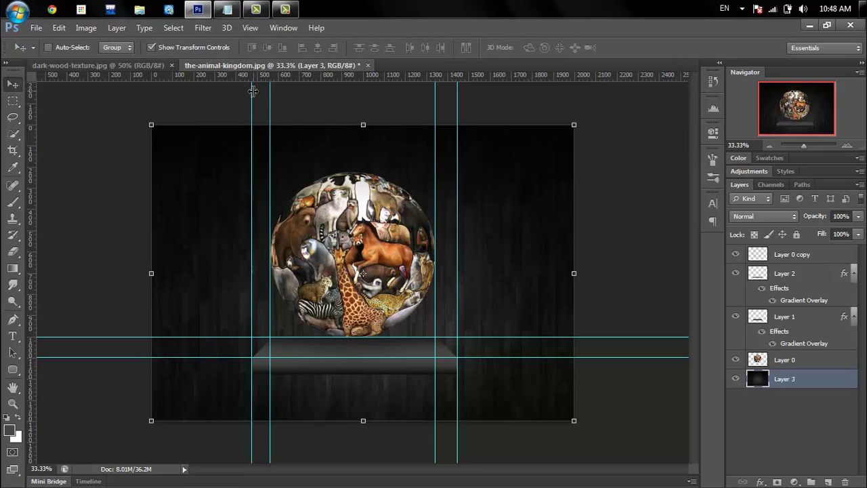
mouse_move(250, 91)
left_mouse_down()
mouse_move(252, 68)
mouse_move(284, 69)
left_mouse_up()
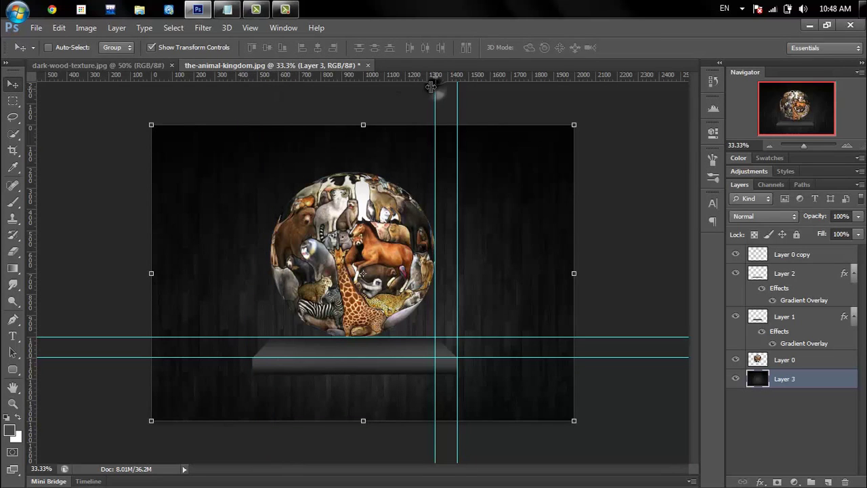
mouse_move(431, 86)
left_mouse_down()
mouse_move(429, 76)
mouse_move(459, 71)
left_mouse_up()
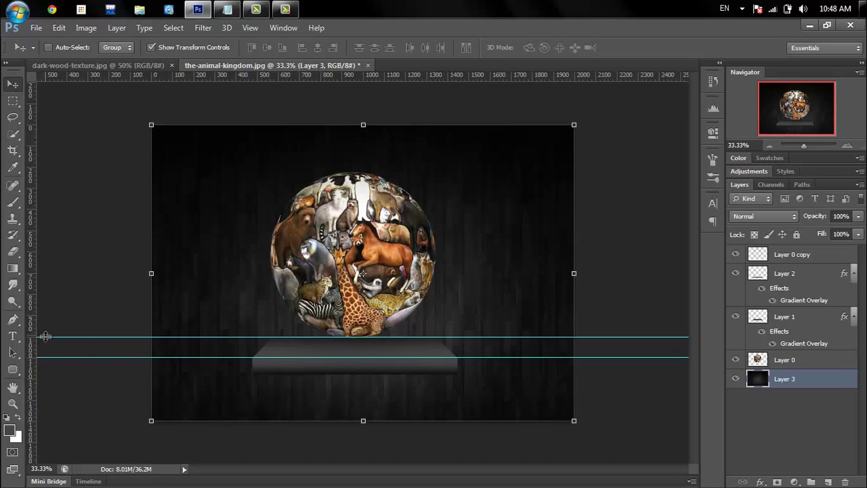
mouse_move(45, 336)
left_mouse_down()
mouse_move(31, 337)
mouse_move(30, 350)
left_mouse_up()
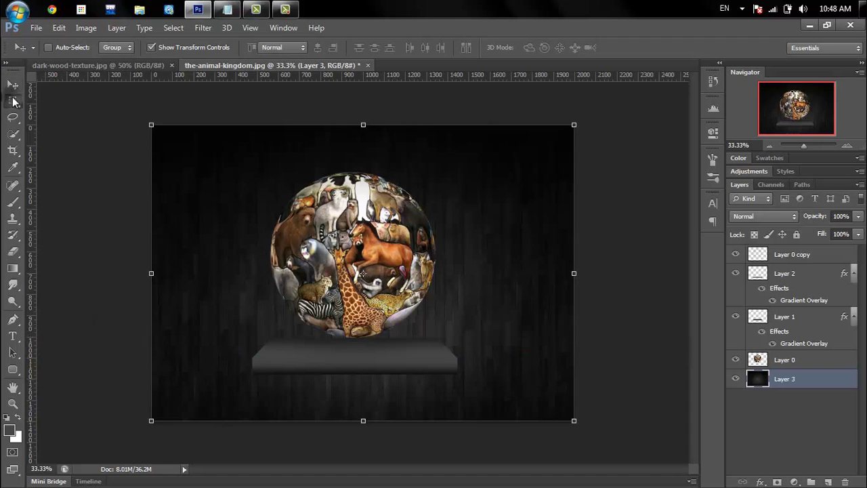
left_click(12, 101)
Check the composition at 25%, 50% and 33.33% zoom, then bring Notepad to the front.
left_click(773, 145)
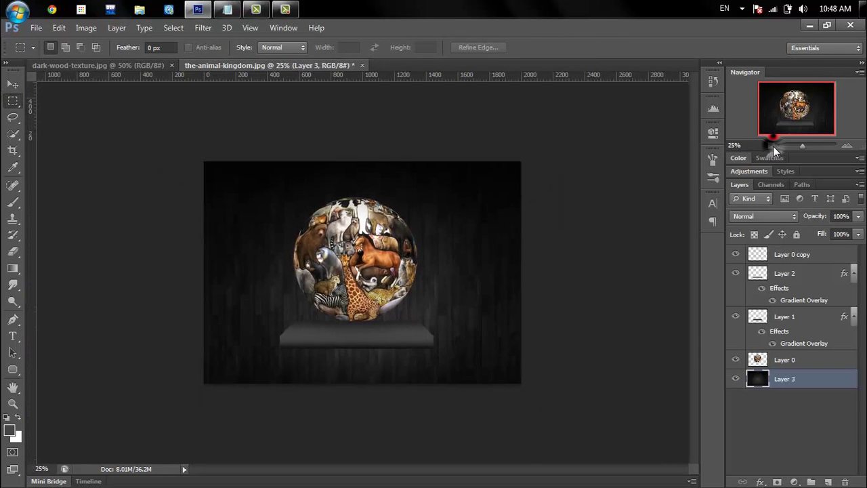
left_click(846, 145)
left_click(846, 146)
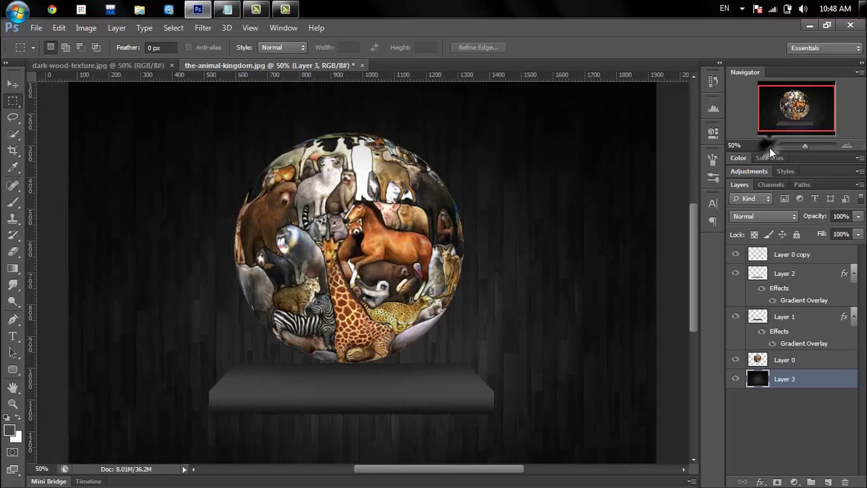
left_click(770, 147)
left_click(227, 8)
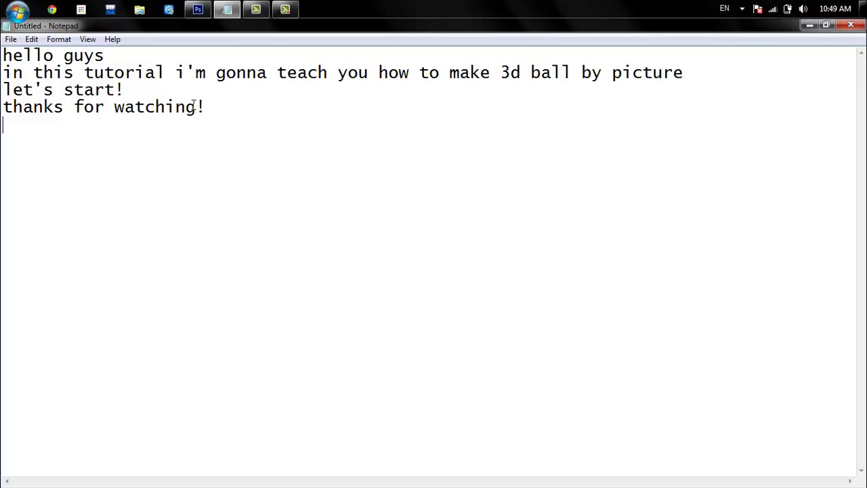
Continue the Notepad line with 't forget to subscibe' so it reads "don't forget to subscibe".
type("don't ")
type("forget to ")
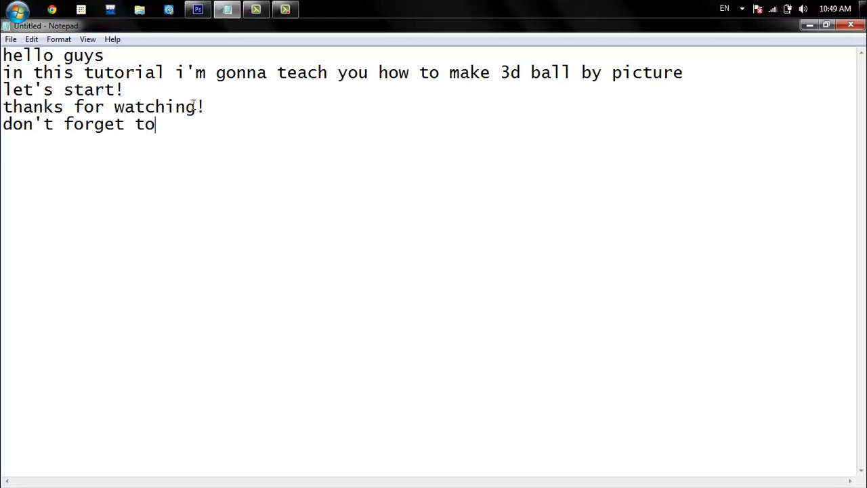
type("subsc")
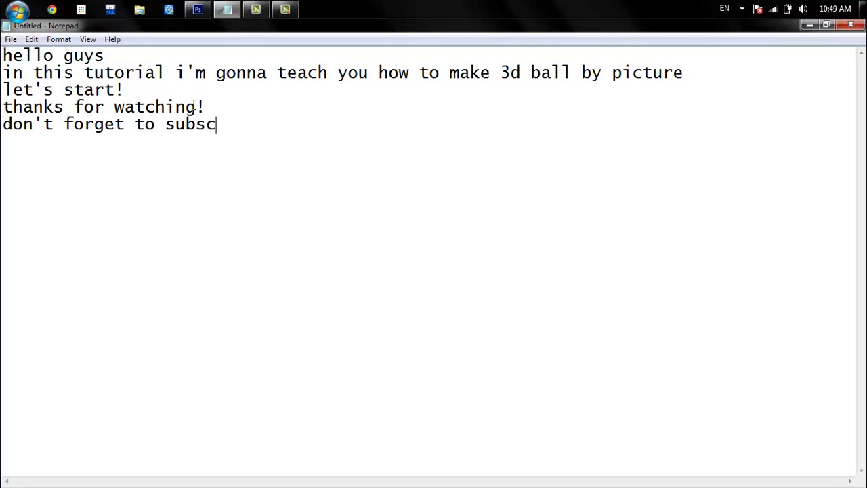